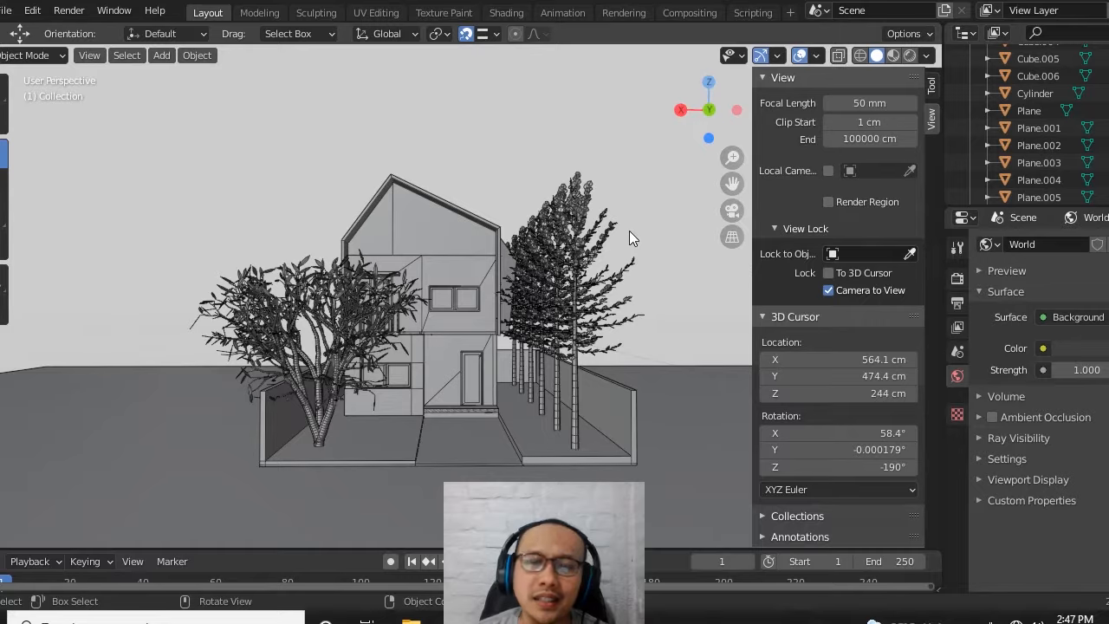
# Collapse the main Collection in the outliner, leaving the Pintu Jendela collection and the tree objects listed beneath it
pyautogui.moveTo(636, 112); pyautogui.dragTo(609, 265, button='middle')
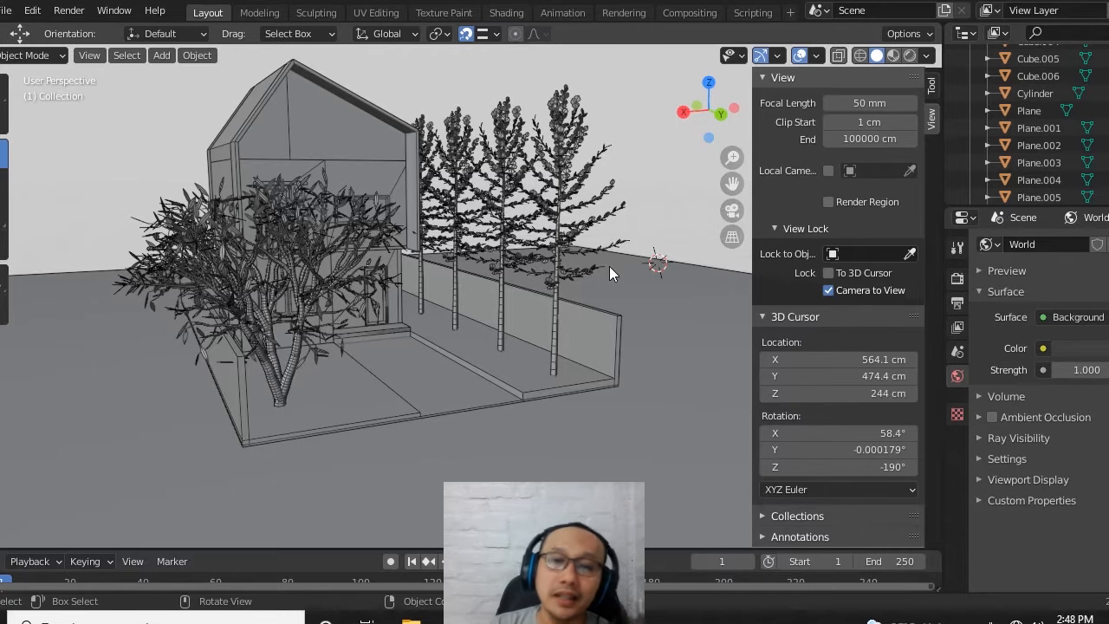
pyautogui.moveTo(603, 258); pyautogui.dragTo(547, 339, button='middle')
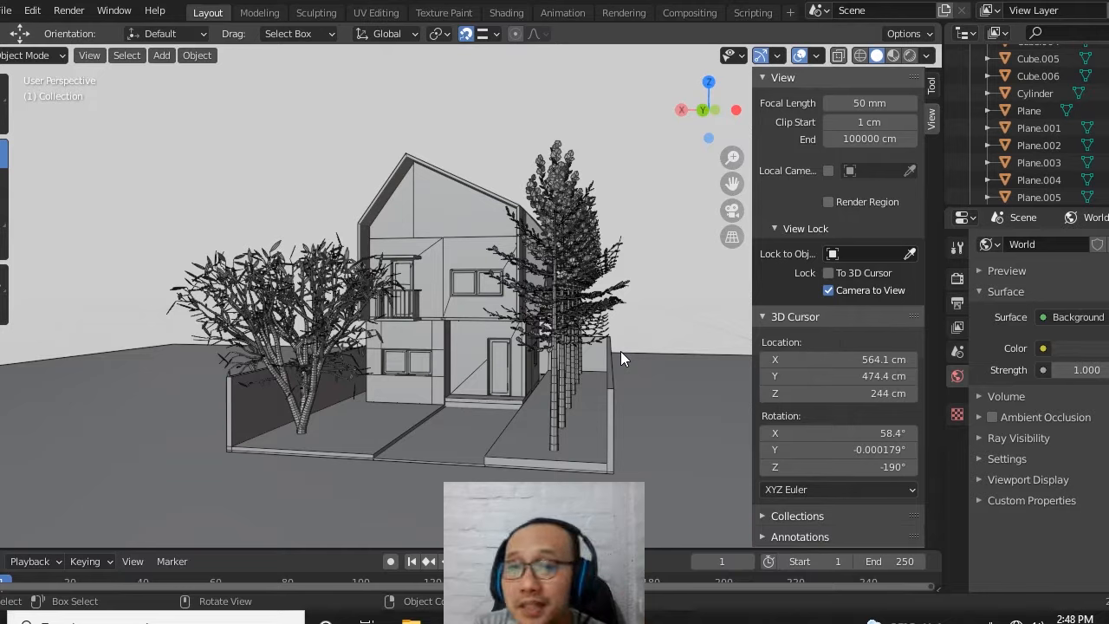
pyautogui.scroll(-5, 1047, 136)
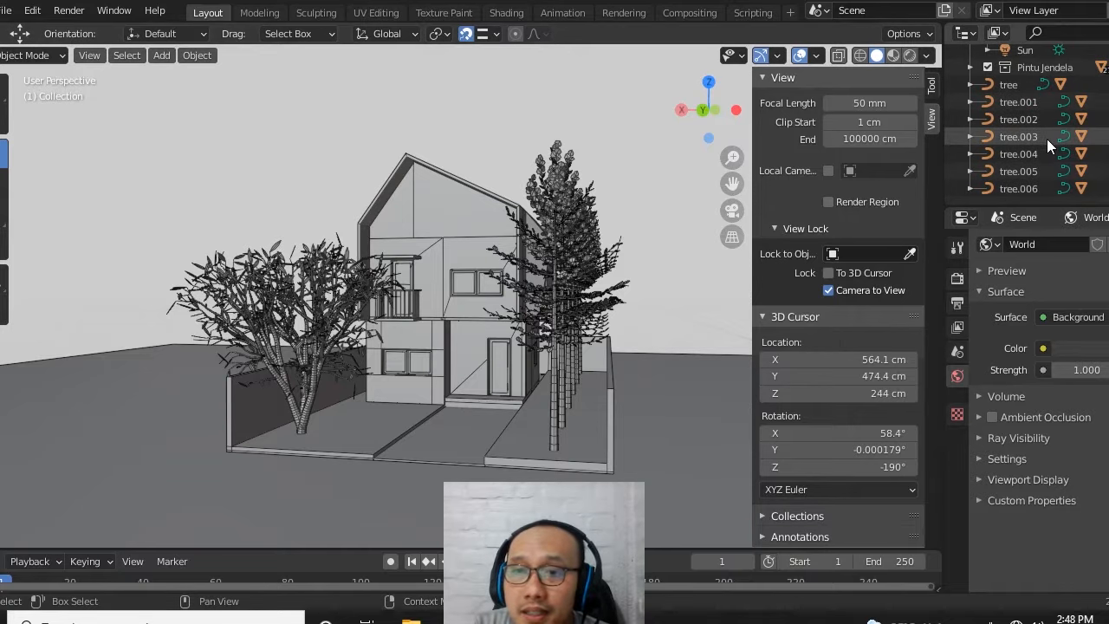
pyautogui.scroll(2, 1018, 110)
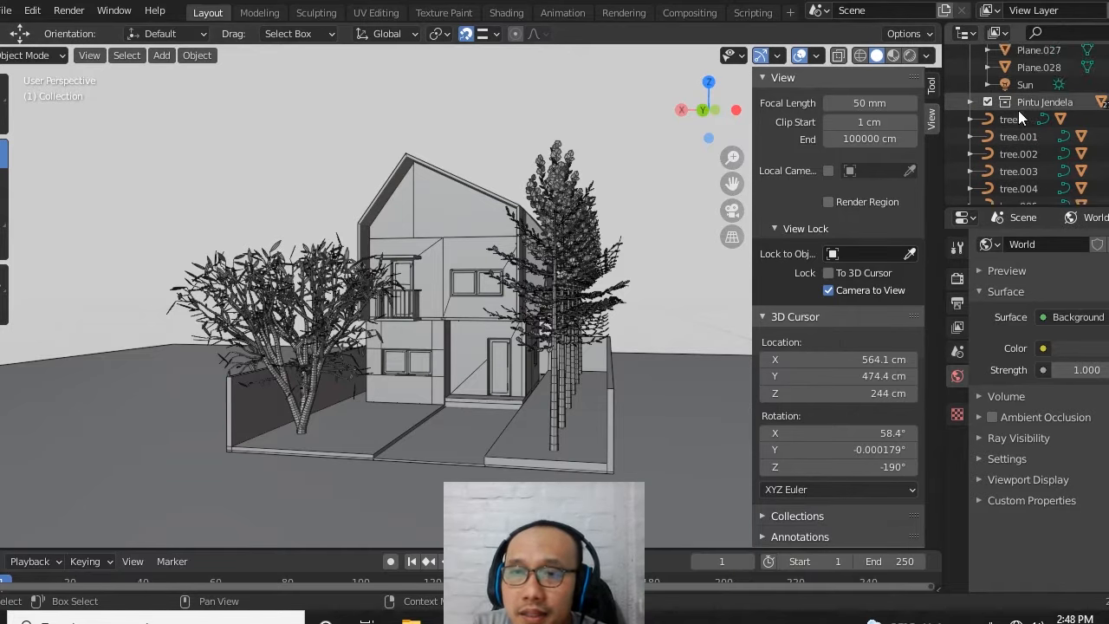
pyautogui.click(970, 102)
pyautogui.click(970, 101)
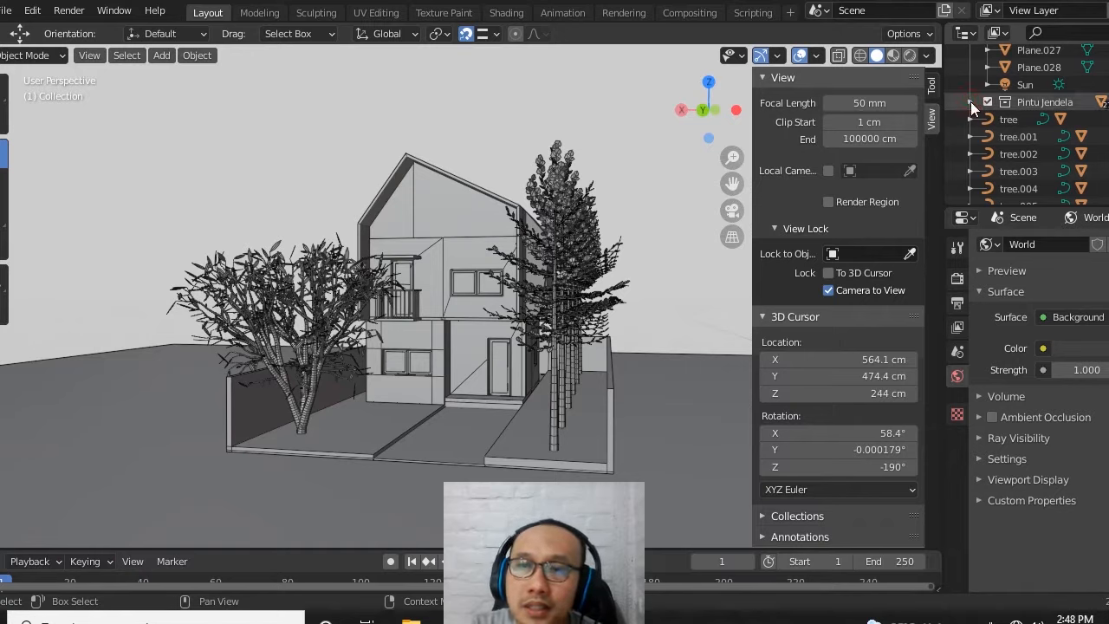
pyautogui.scroll(-1, 996, 149)
pyautogui.scroll(10, 1020, 158)
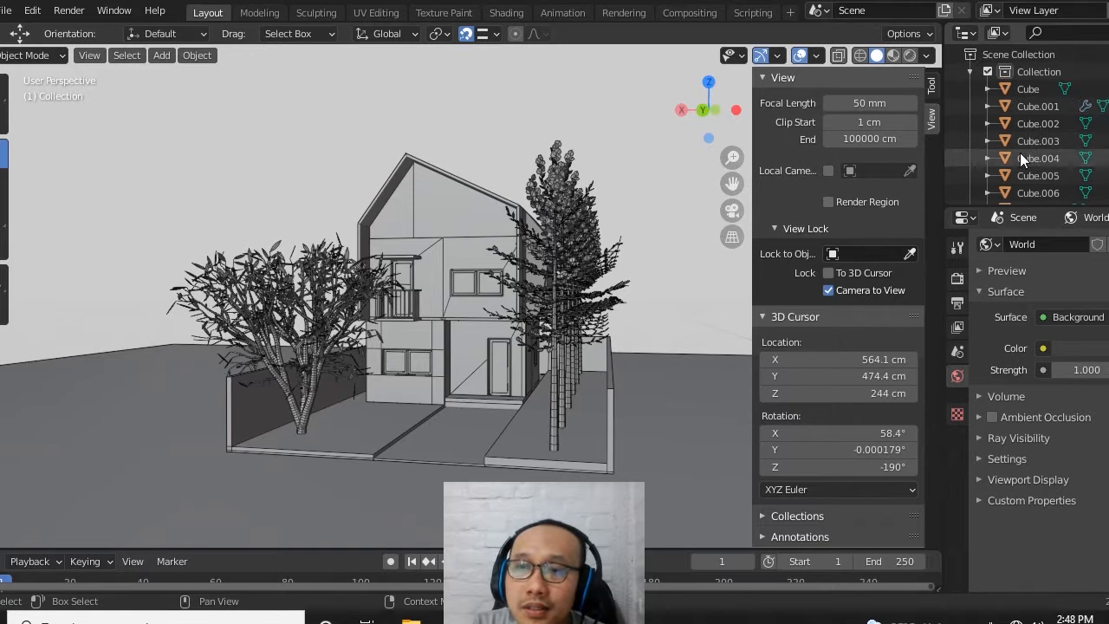
pyautogui.click(987, 72)
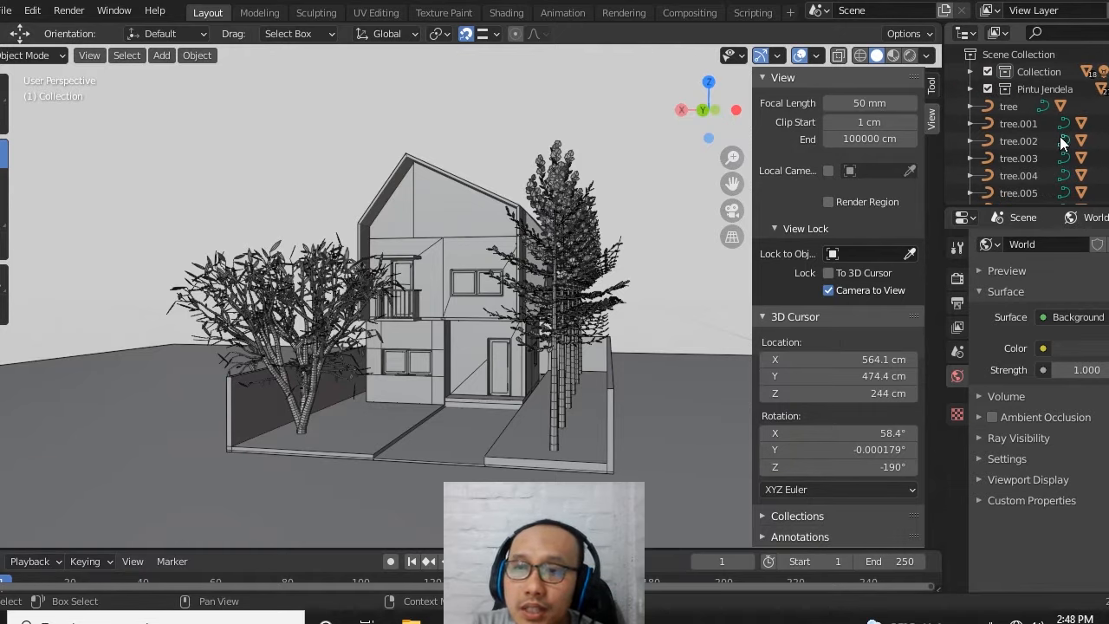
pyautogui.scroll(-1, 1061, 80)
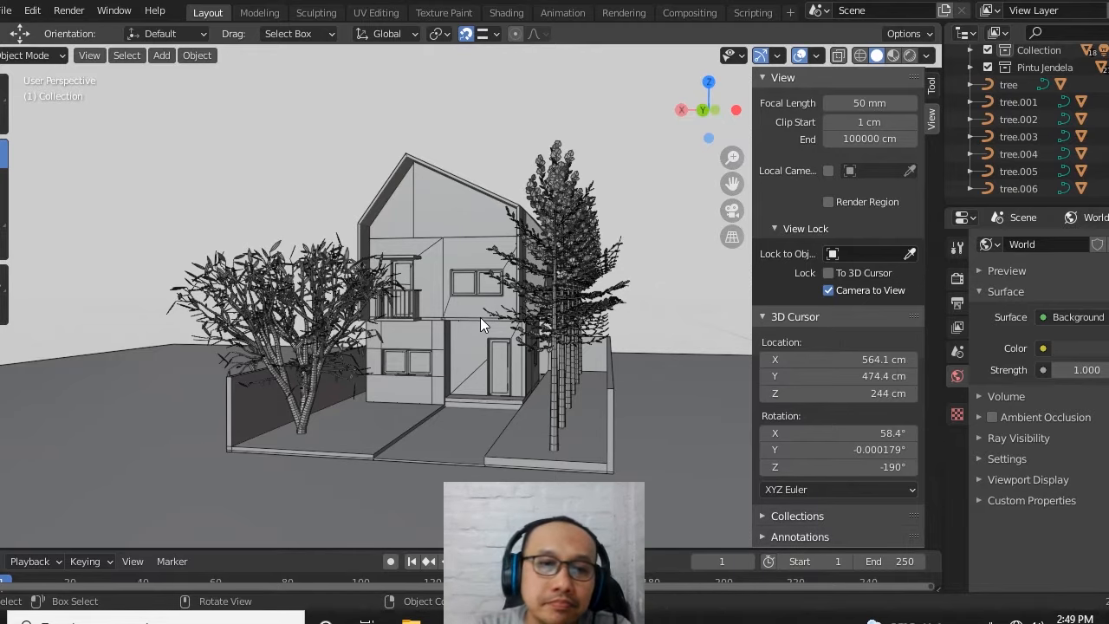
pyautogui.scroll(-5, 480, 317)
pyautogui.scroll(3, 463, 265)
pyautogui.moveTo(551, 282); pyautogui.dragTo(418, 307, button='middle')
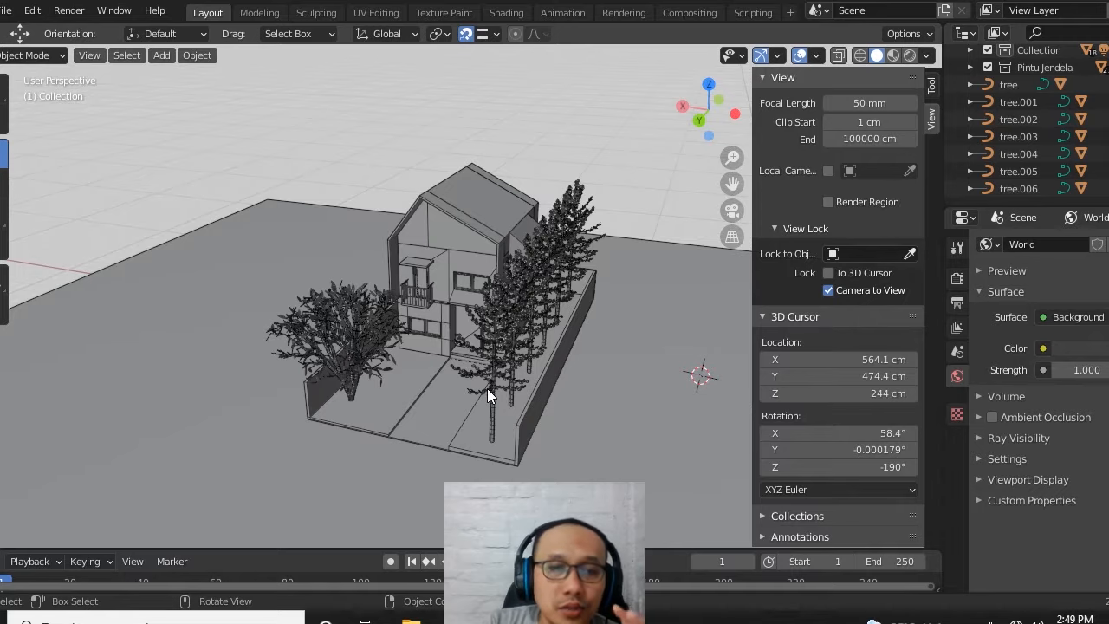
pyautogui.moveTo(487, 388); pyautogui.dragTo(556, 362, button='middle')
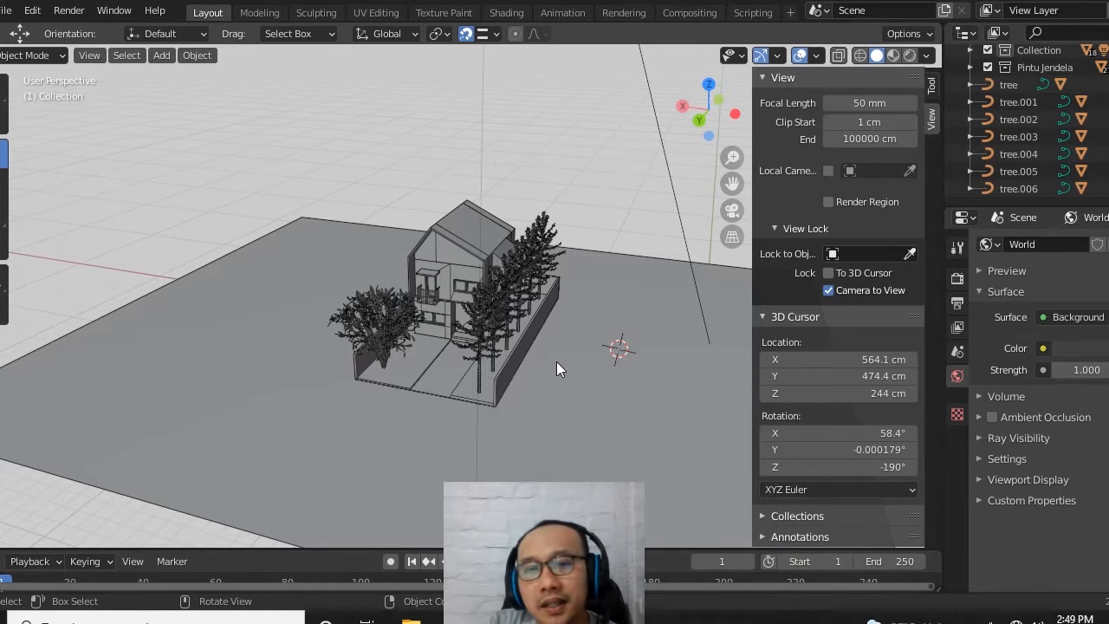
pyautogui.scroll(-1, 557, 361)
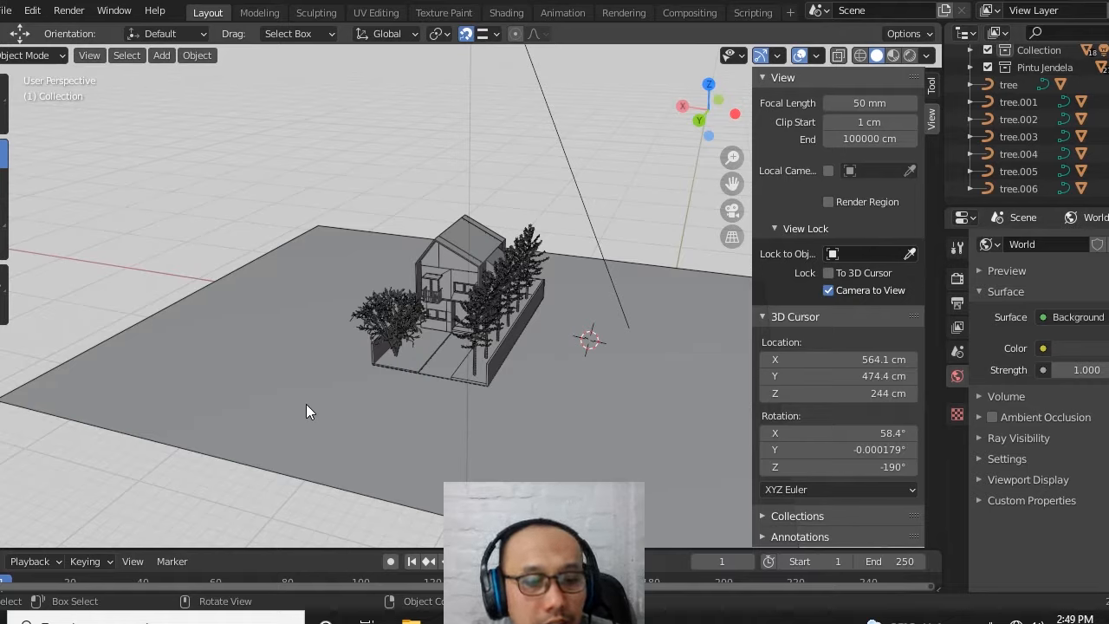
pyautogui.hotkey('shift', 'a')
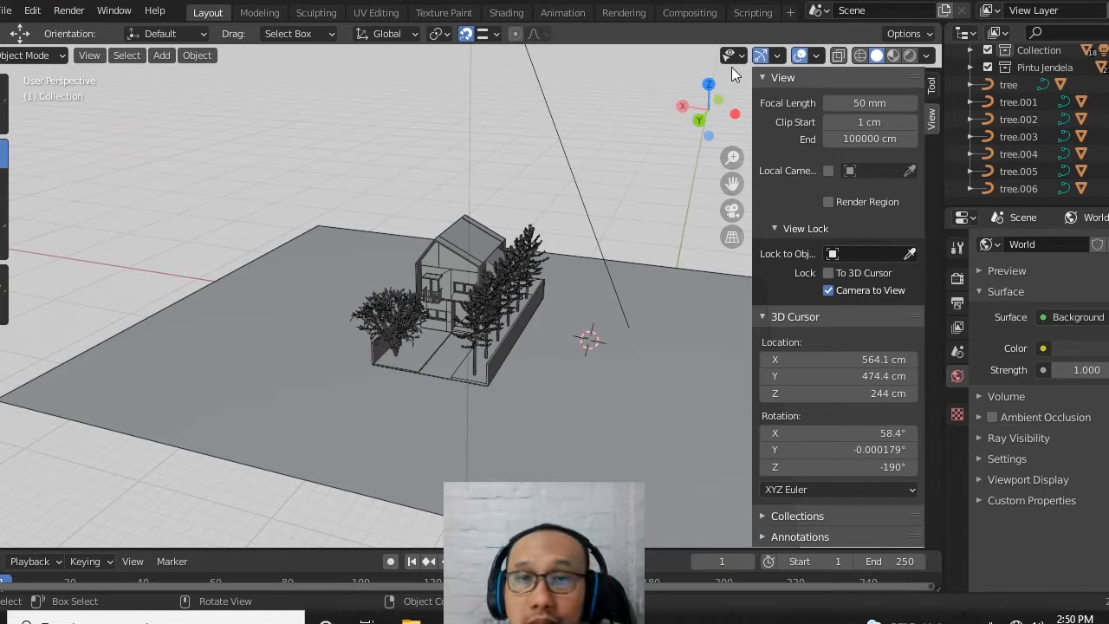
pyautogui.rightClick(297, 107)
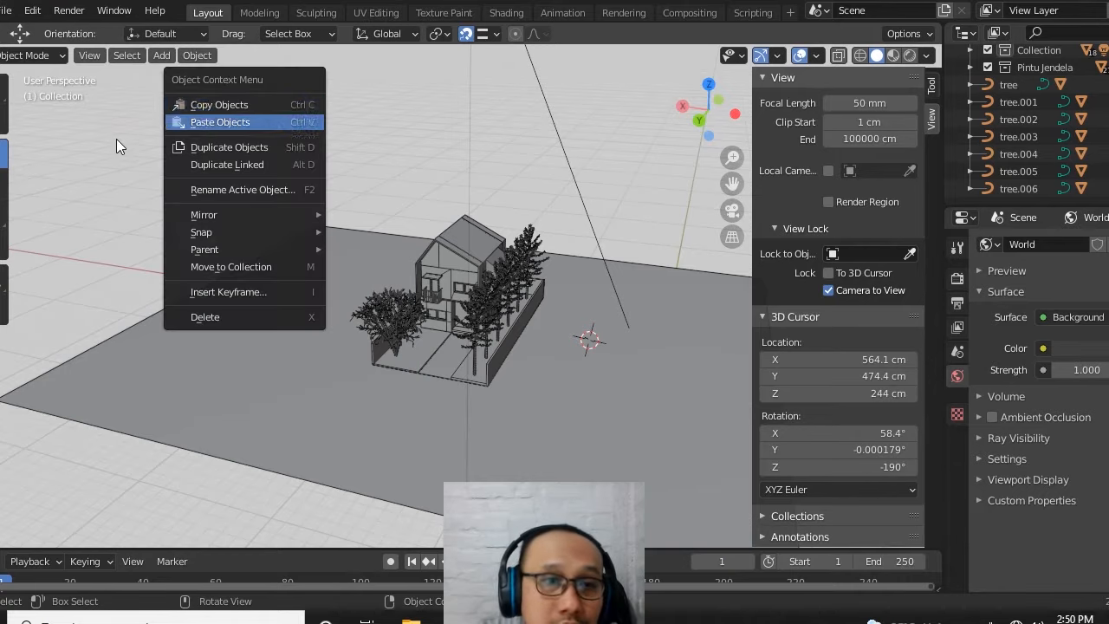
pyautogui.rightClick(126, 221)
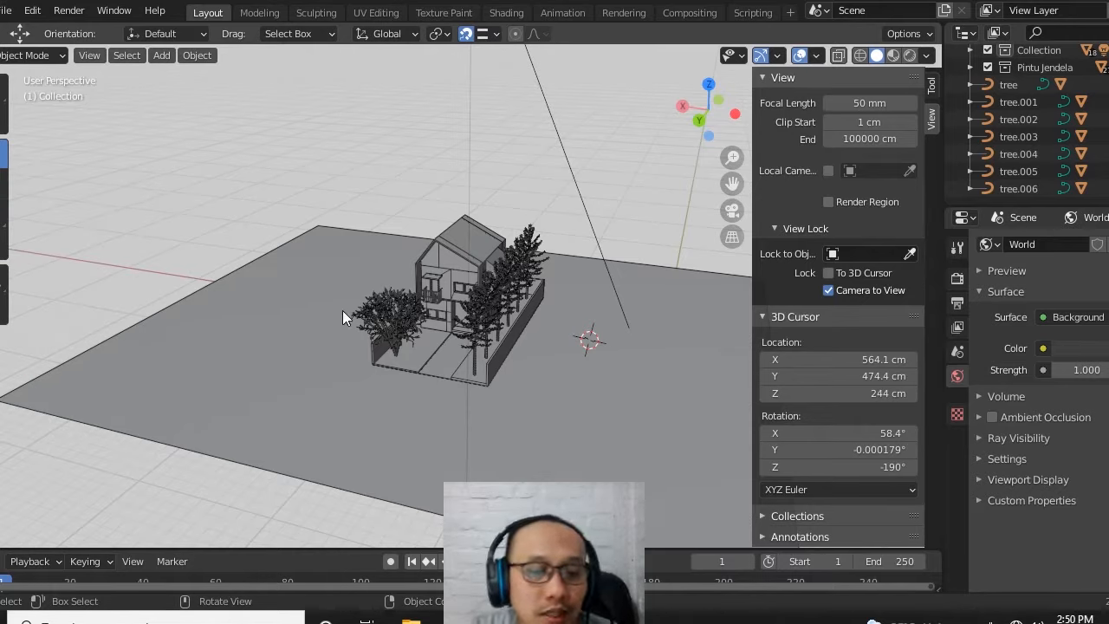
pyautogui.press('shift')
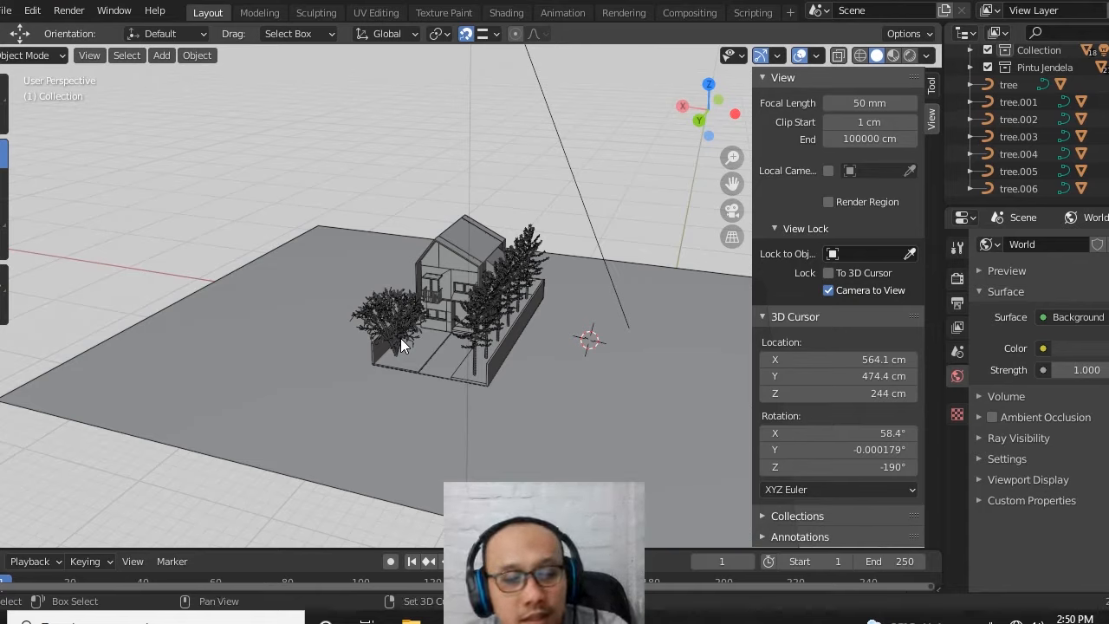
# Try adding a camera at the existing 3D cursor location beside the house, and undo it
pyautogui.hotkey('shift', 'a')
pyautogui.moveTo(401, 343)
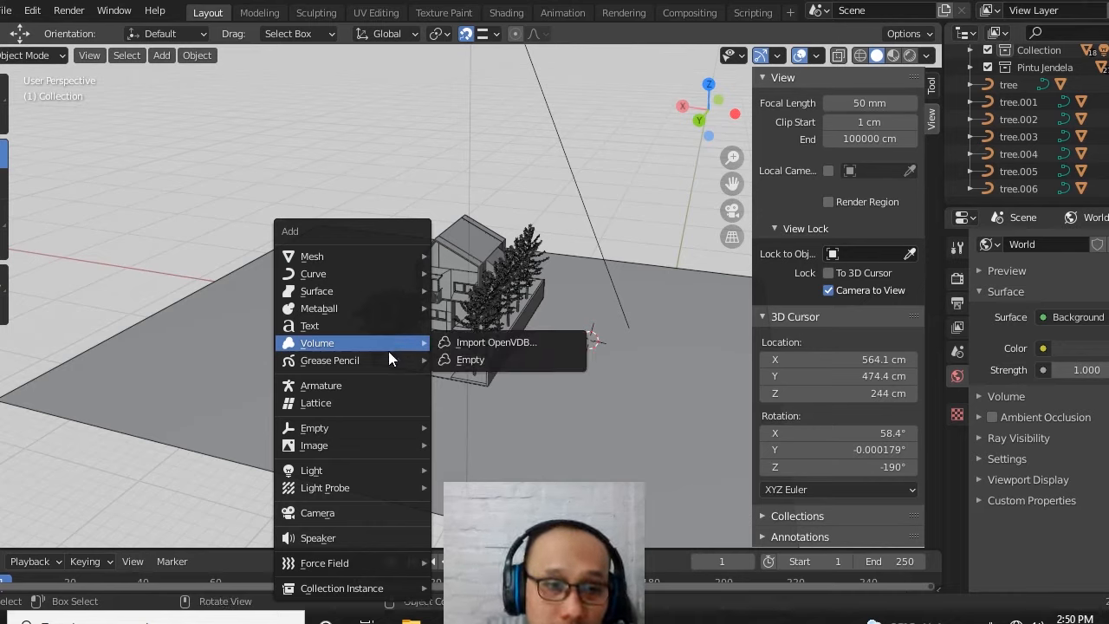
pyautogui.click(343, 525)
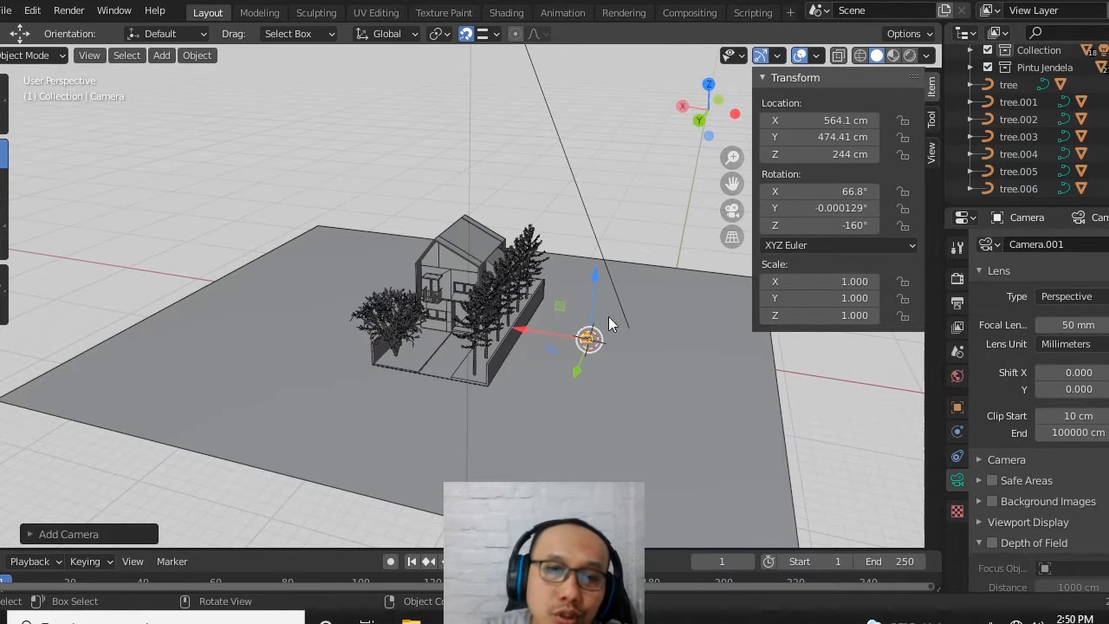
pyautogui.hotkey('ctrl', 'z')
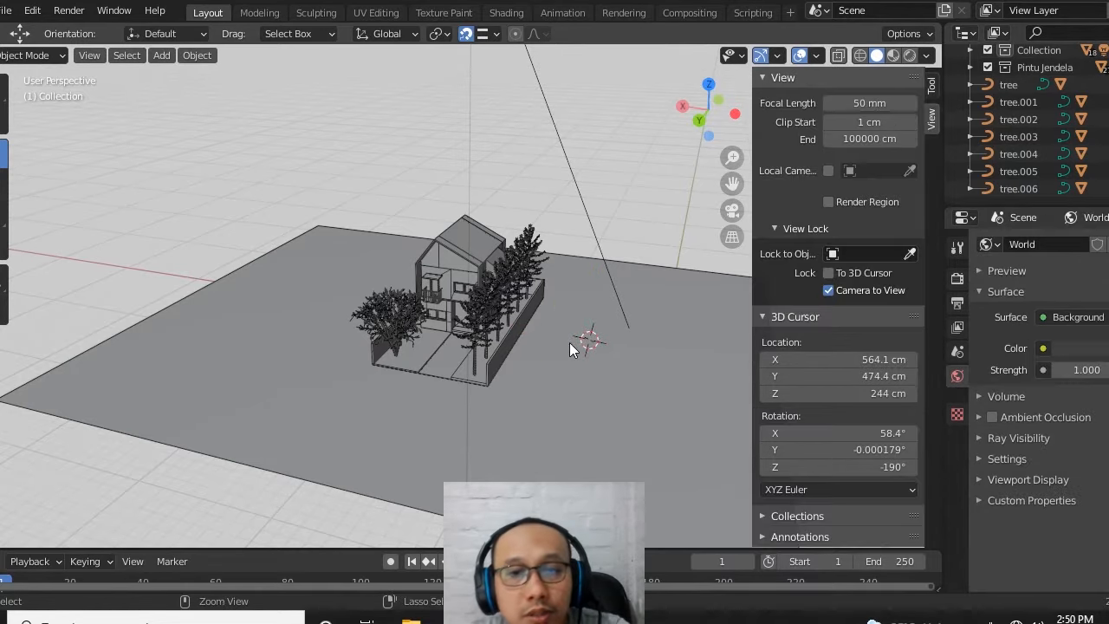
# Place the 3D cursor on the open ground at about X 2539 cm, Y 2157 cm and add a camera there
pyautogui.moveTo(506, 419); pyautogui.dragTo(458, 376, button='middle')
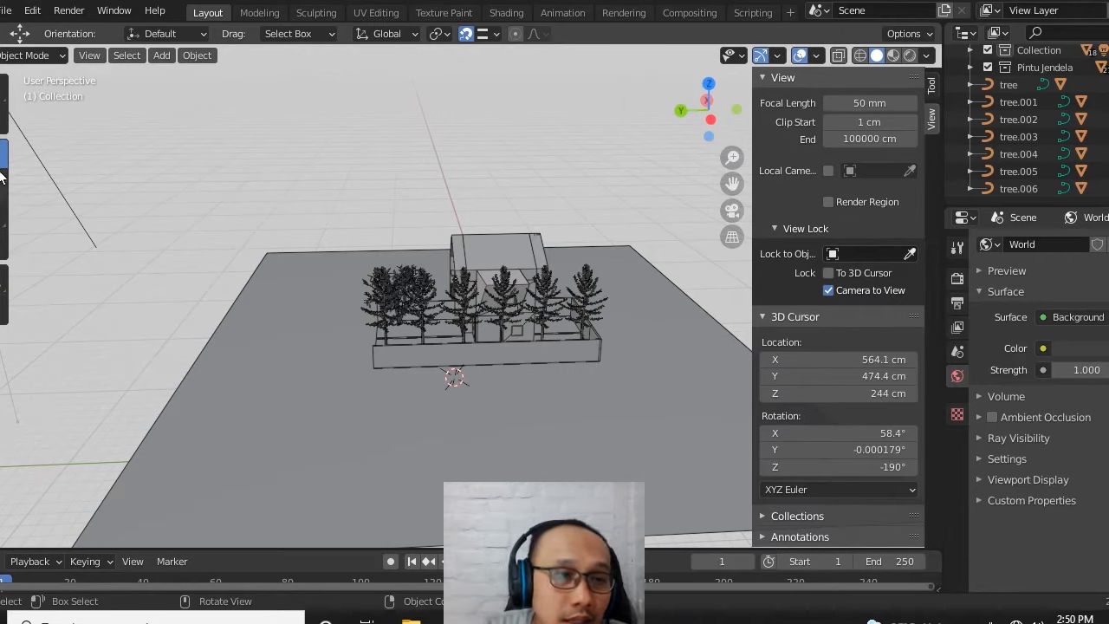
pyautogui.click(3, 121)
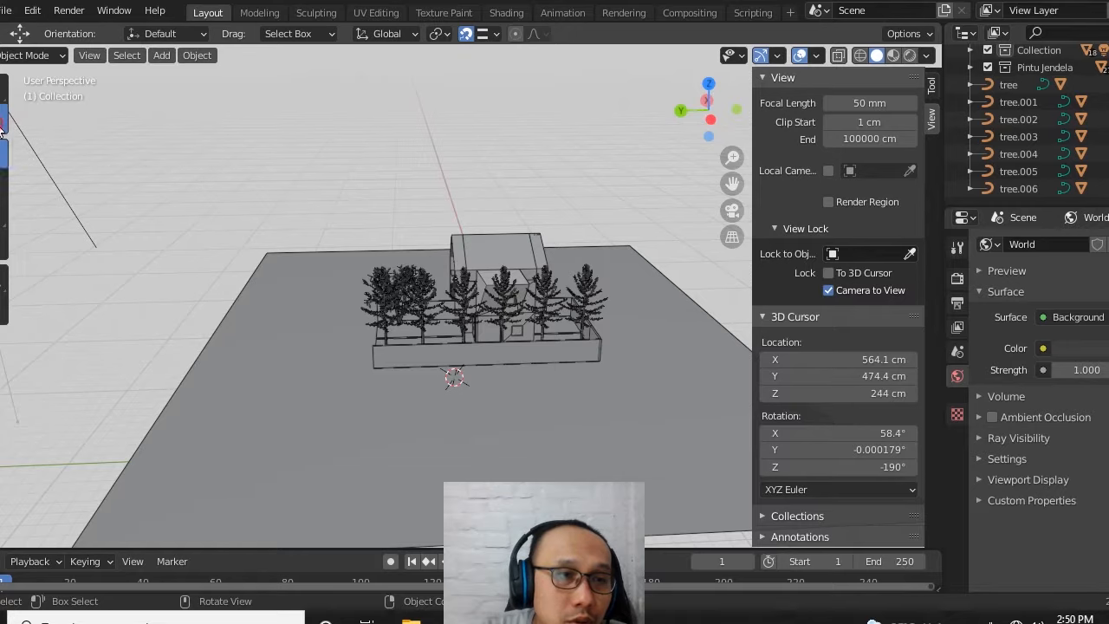
pyautogui.click(271, 315)
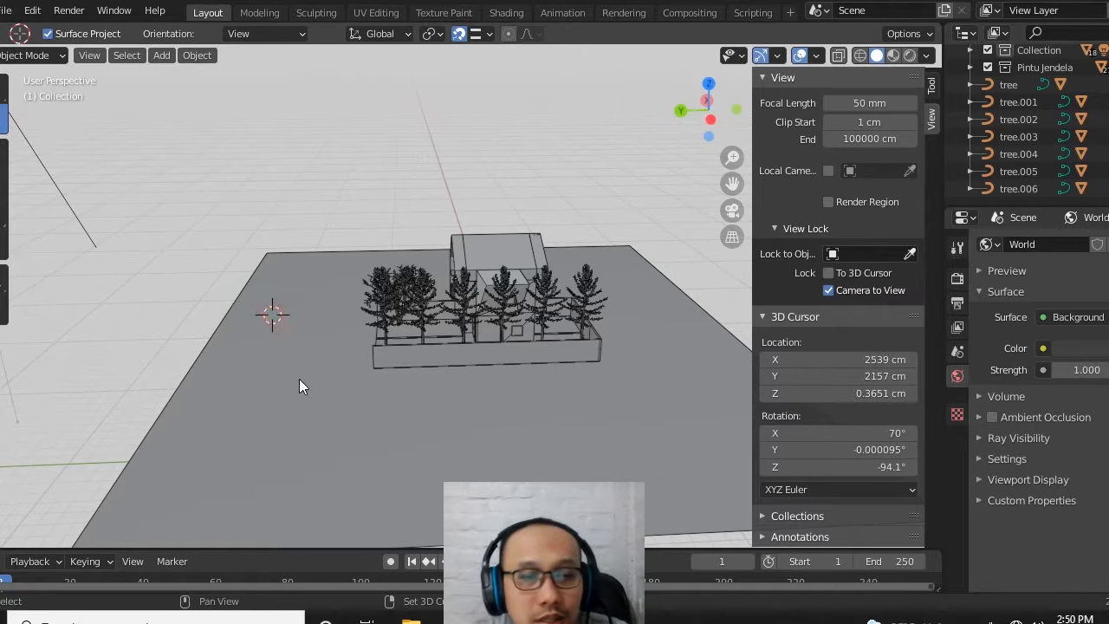
pyautogui.hotkey('shift', 'a')
pyautogui.click(257, 378)
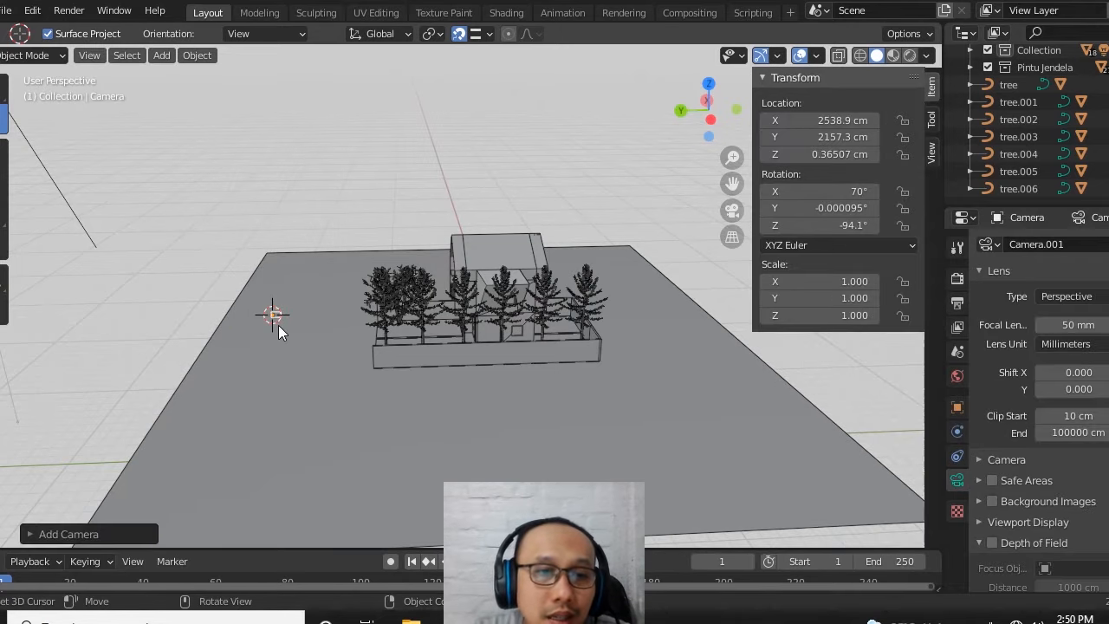
# Switch to the Select Box tool and view the new camera together with the front of the house
pyautogui.moveTo(280, 326); pyautogui.dragTo(332, 398, button='middle')
pyautogui.moveTo(312, 439); pyautogui.dragTo(527, 386, button='middle')
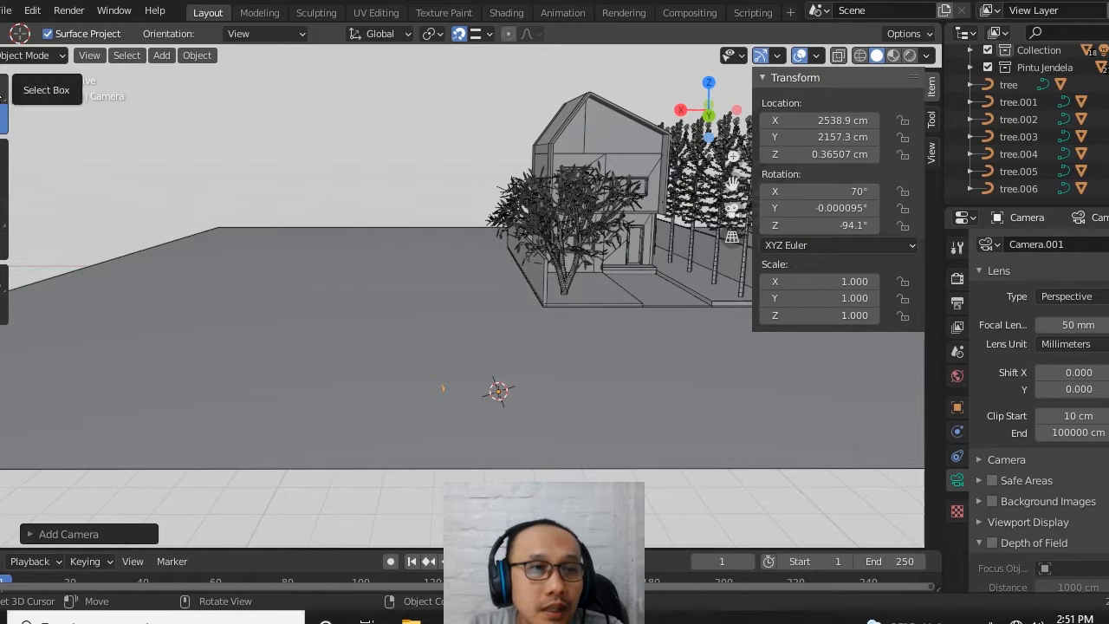
pyautogui.click(3, 90)
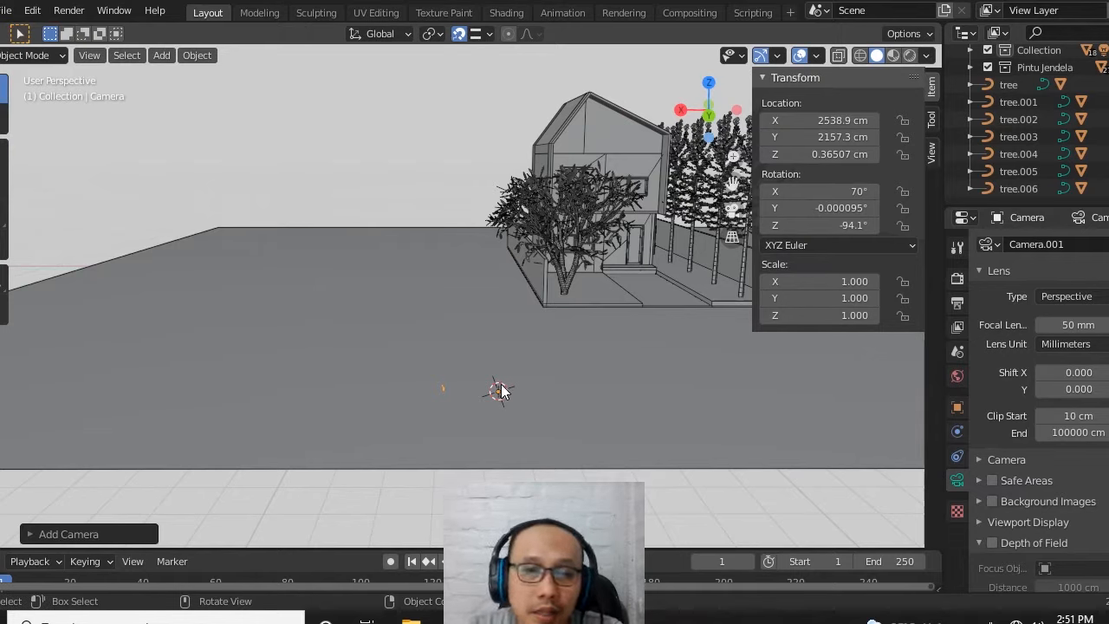
pyautogui.moveTo(498, 390)
pyautogui.mouseDown(button='middle')
pyautogui.moveTo(485, 381)
pyautogui.moveTo(485, 414)
pyautogui.moveTo(510, 387)
pyautogui.mouseUp(button='middle')
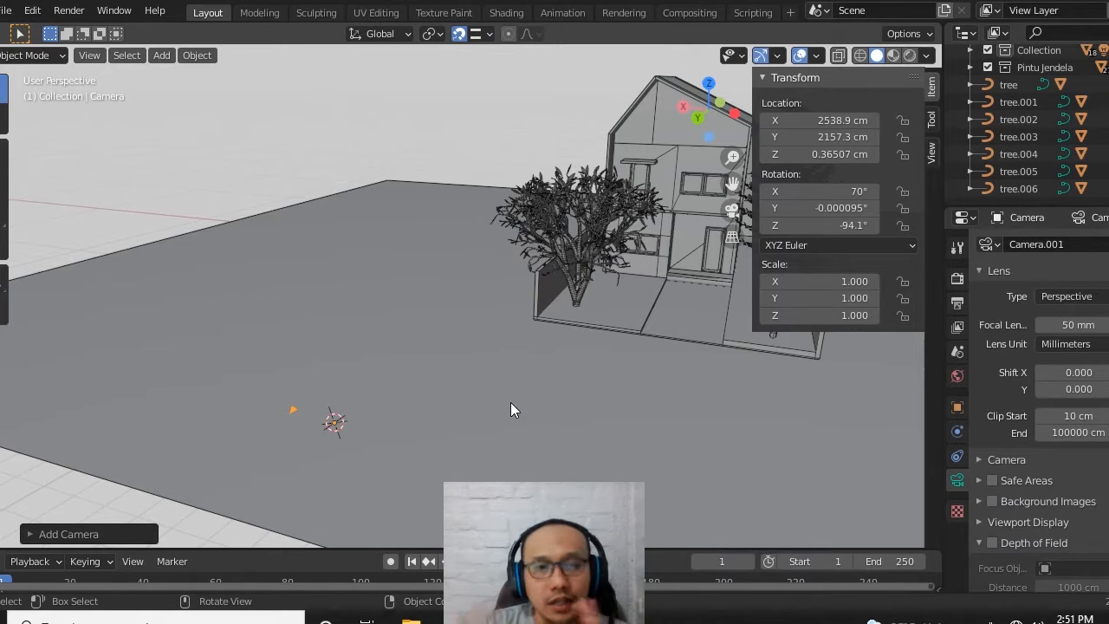
pyautogui.moveTo(574, 319); pyautogui.dragTo(642, 269, button='middle')
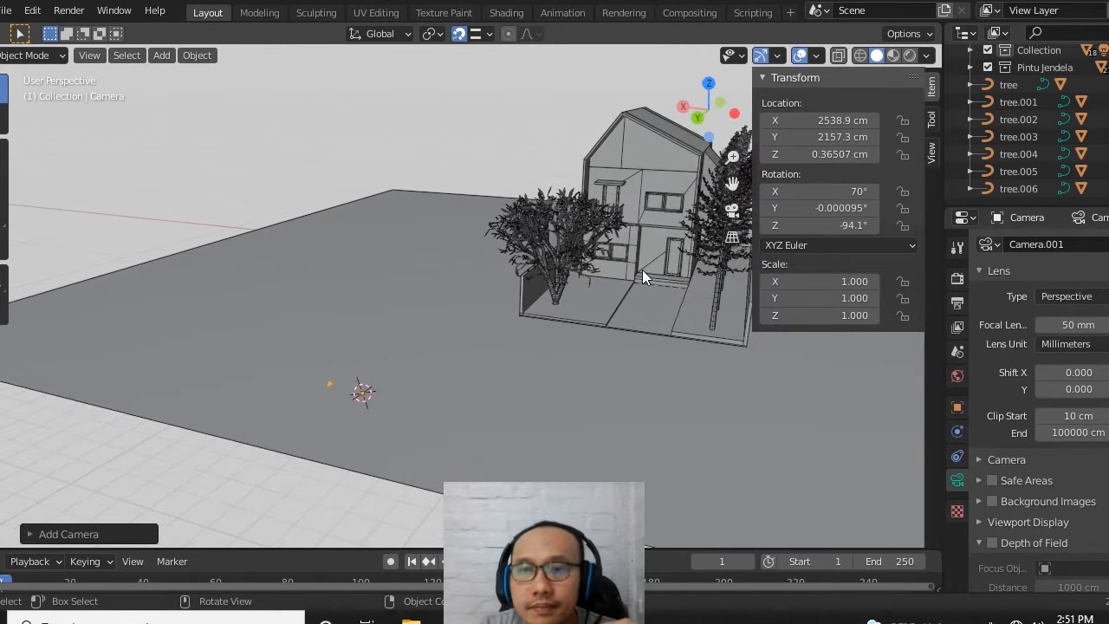
# Check what the new camera sees by switching between the camera view and the user perspective
pyautogui.click(732, 212)
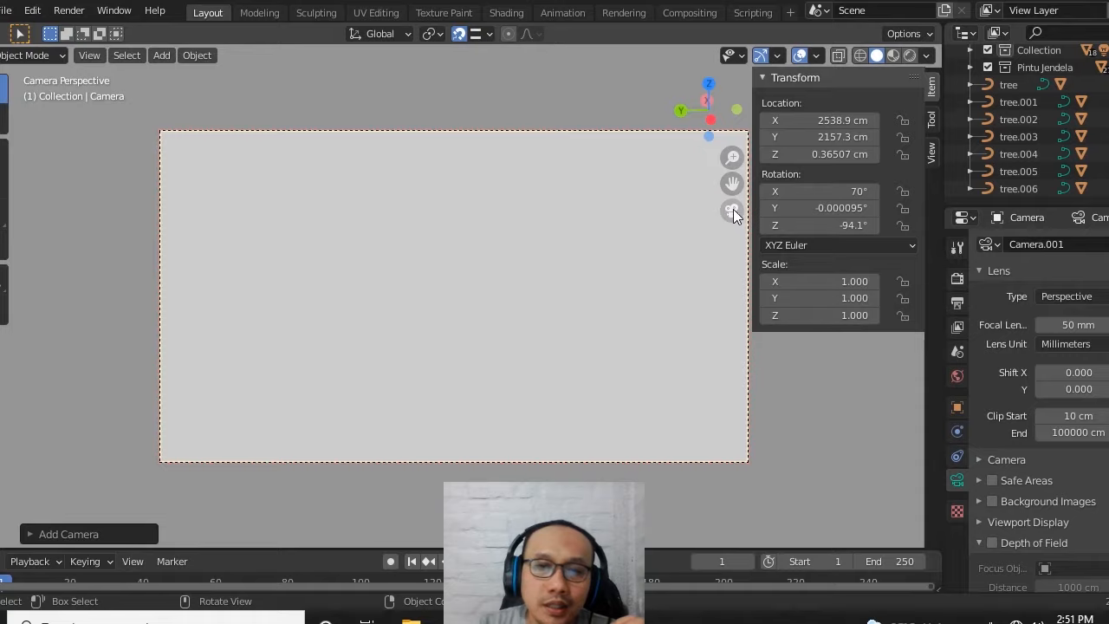
pyautogui.click(732, 212)
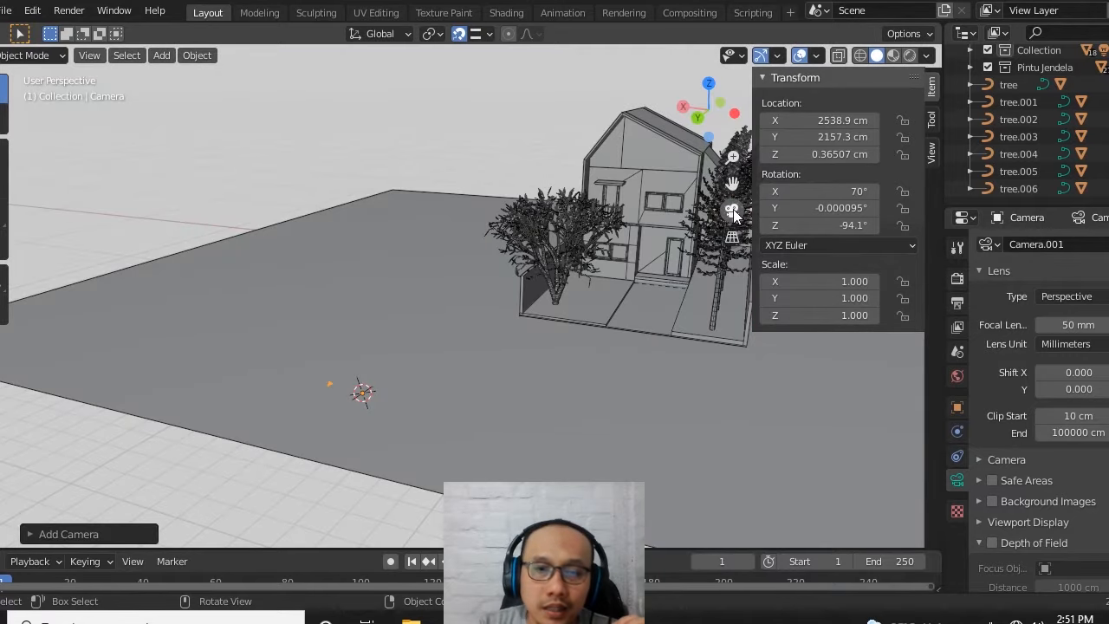
pyautogui.click(732, 212)
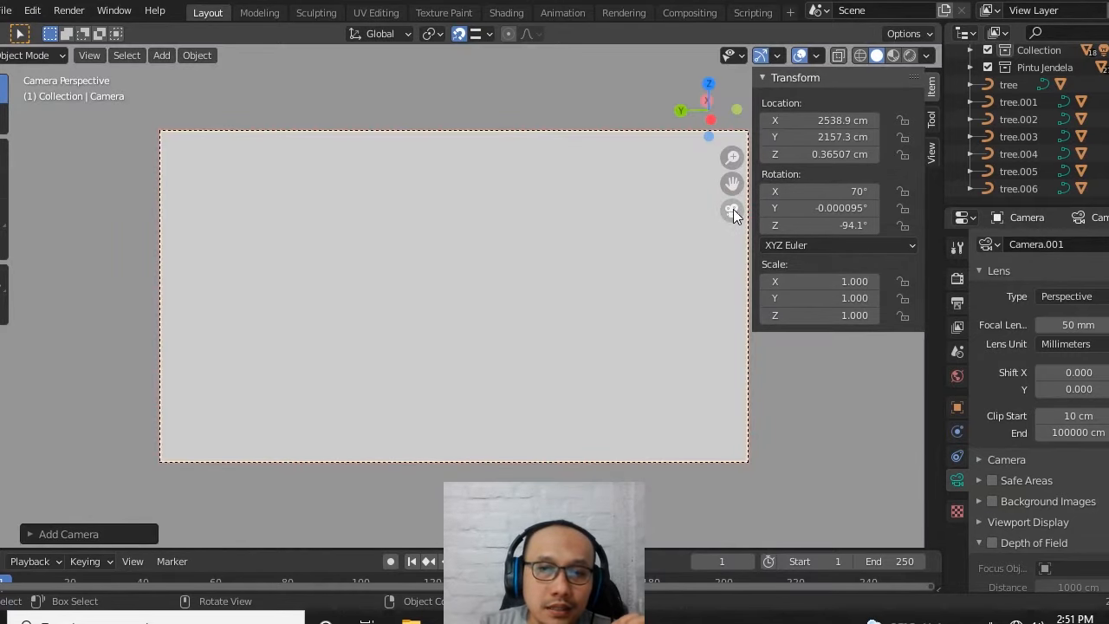
pyautogui.click(732, 212)
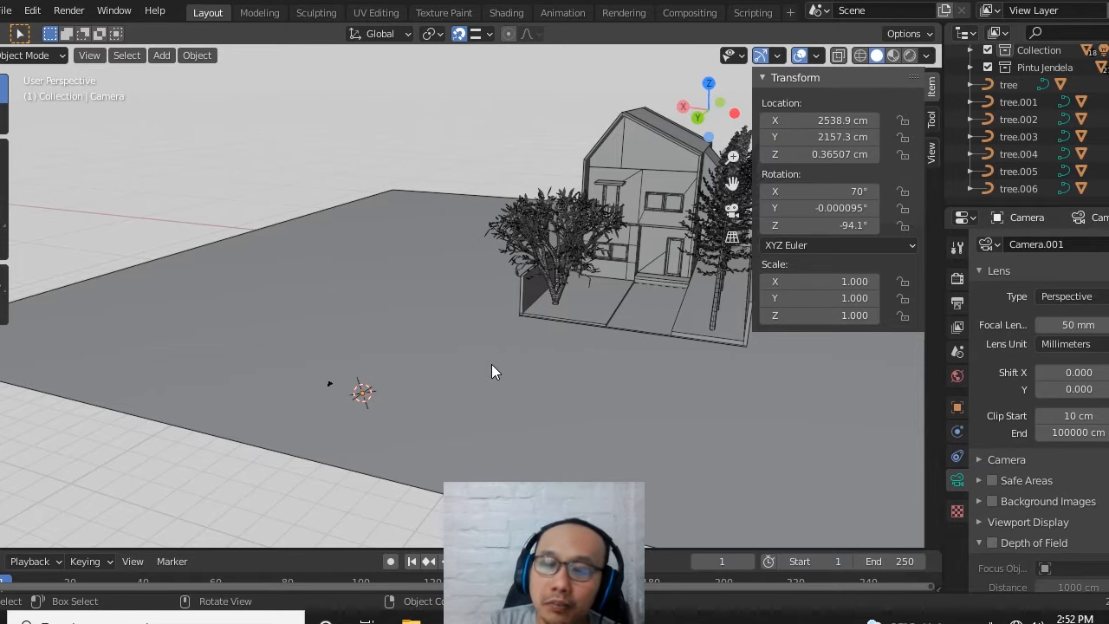
pyautogui.press('KP_0')
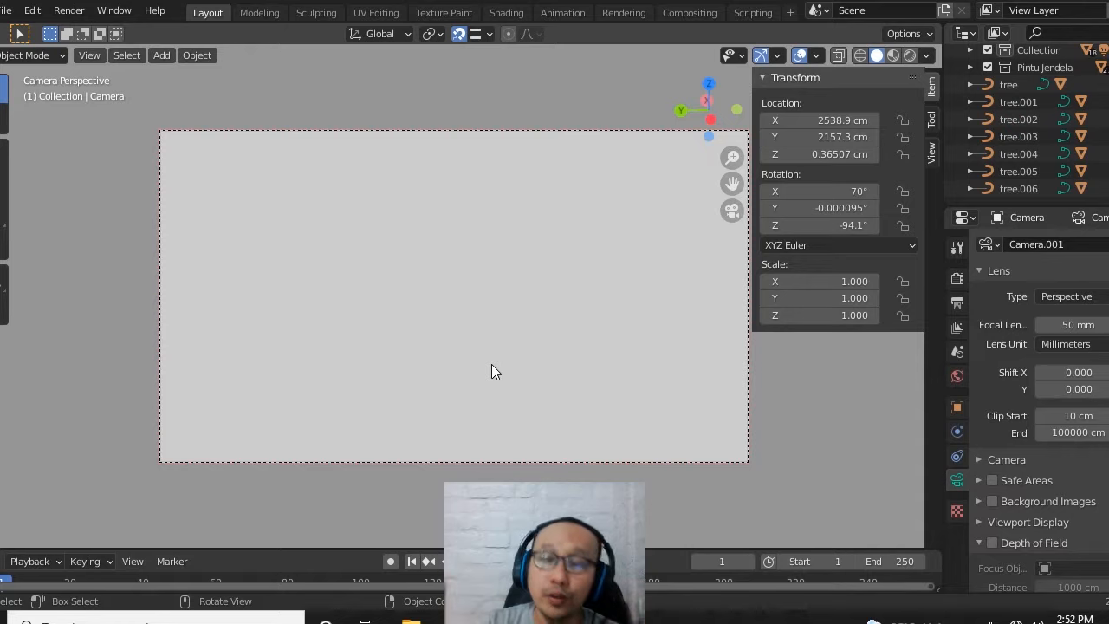
pyautogui.press('KP_0')
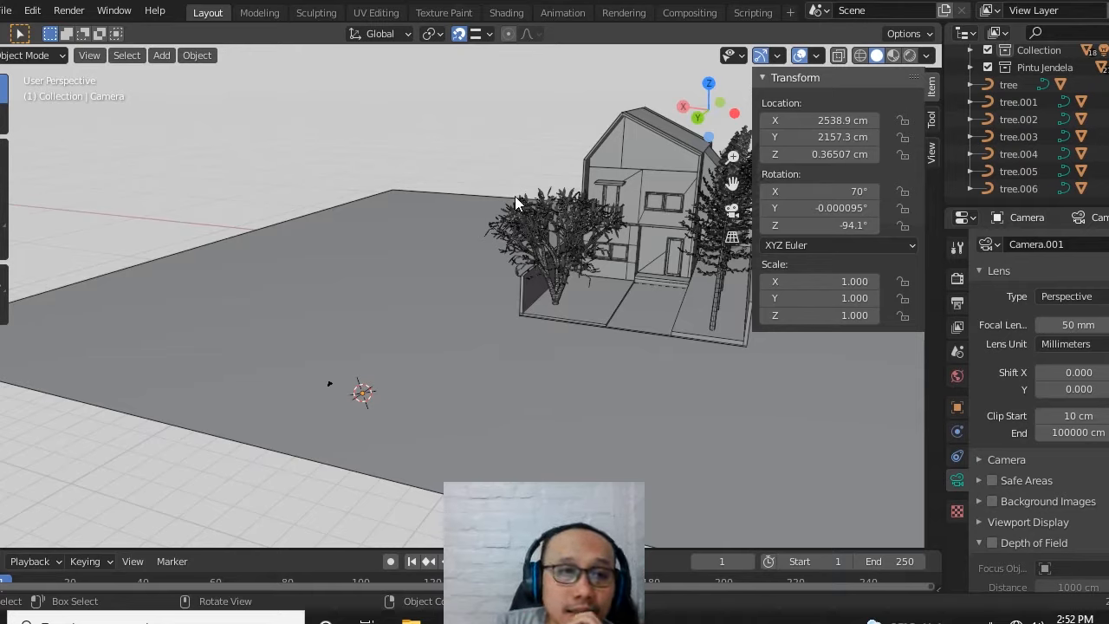
# Review the Emulate Numpad option in the keyboard input preferences and test switching between the camera view and the user perspective
pyautogui.click(32, 11)
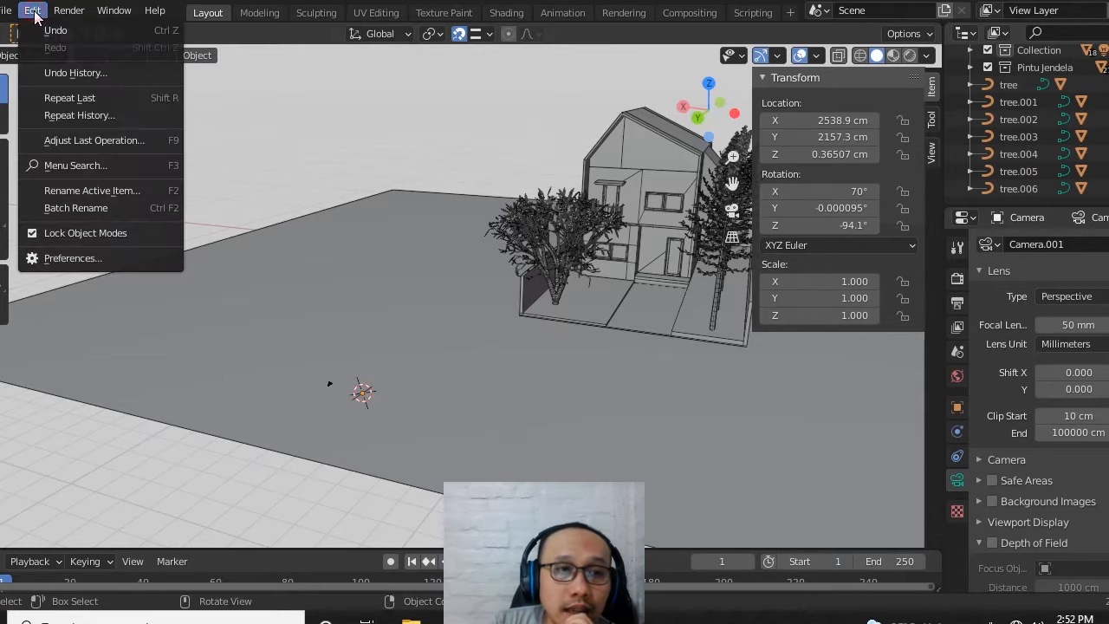
pyautogui.click(78, 260)
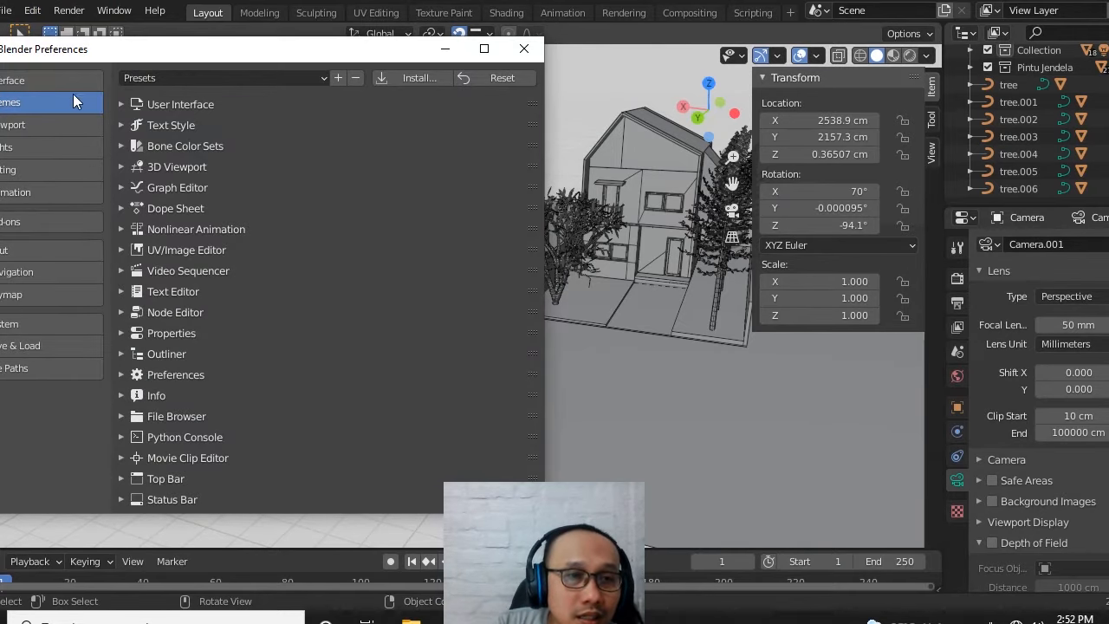
pyautogui.click(53, 170)
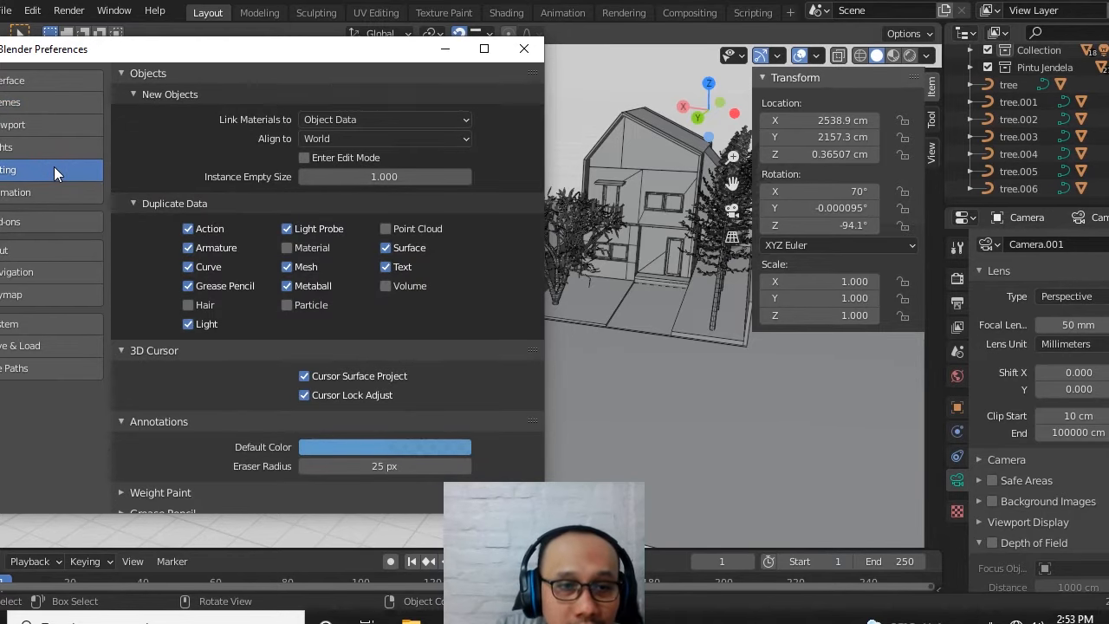
pyautogui.click(37, 200)
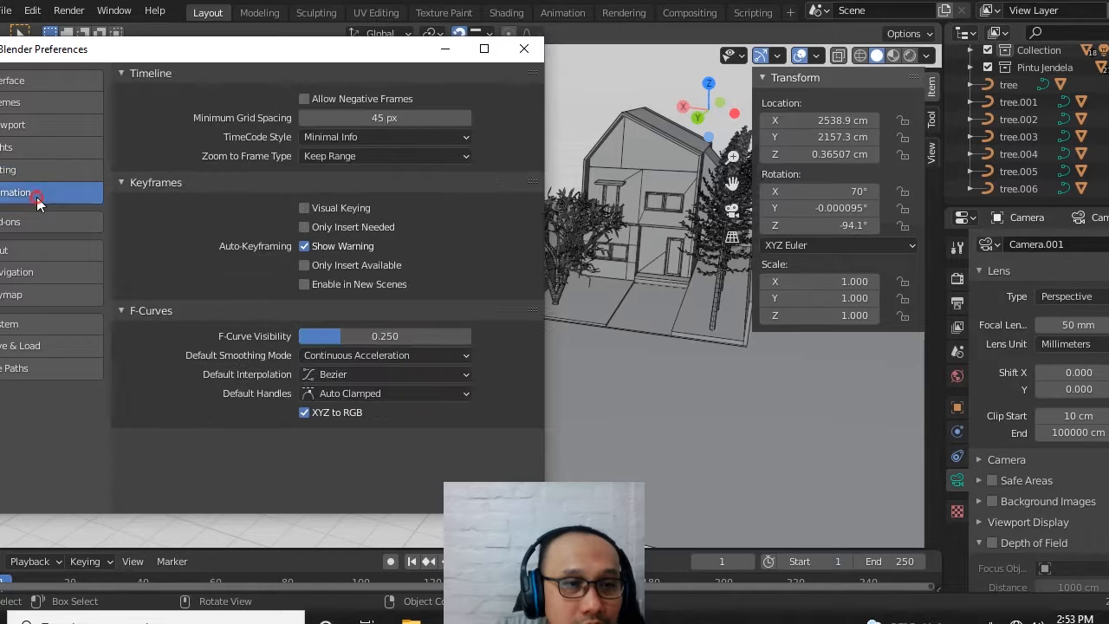
pyautogui.click(47, 253)
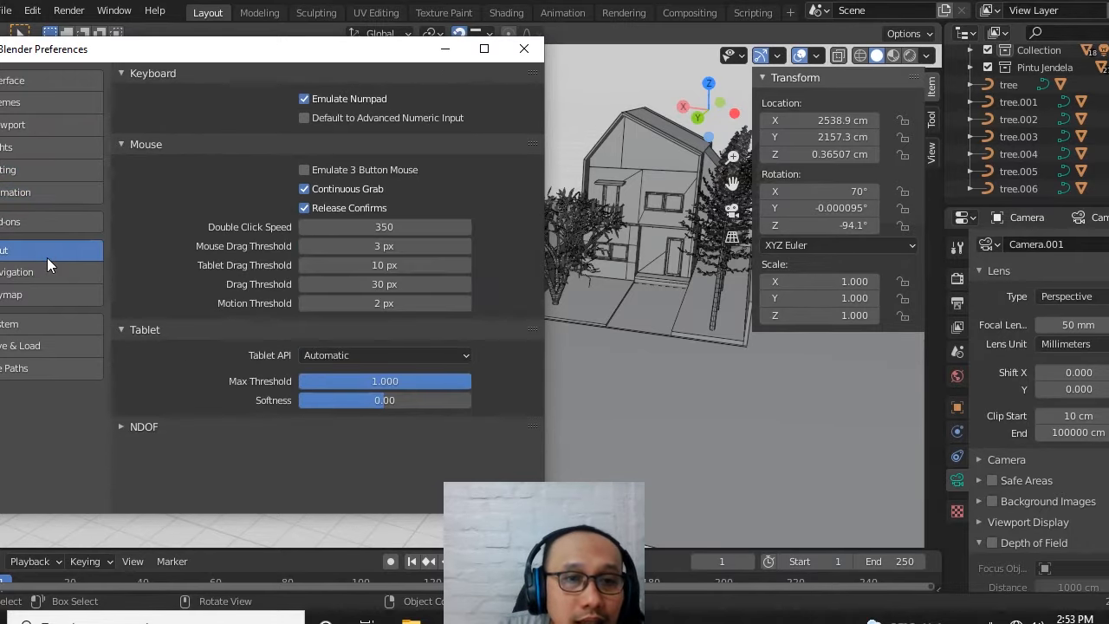
pyautogui.click(308, 100)
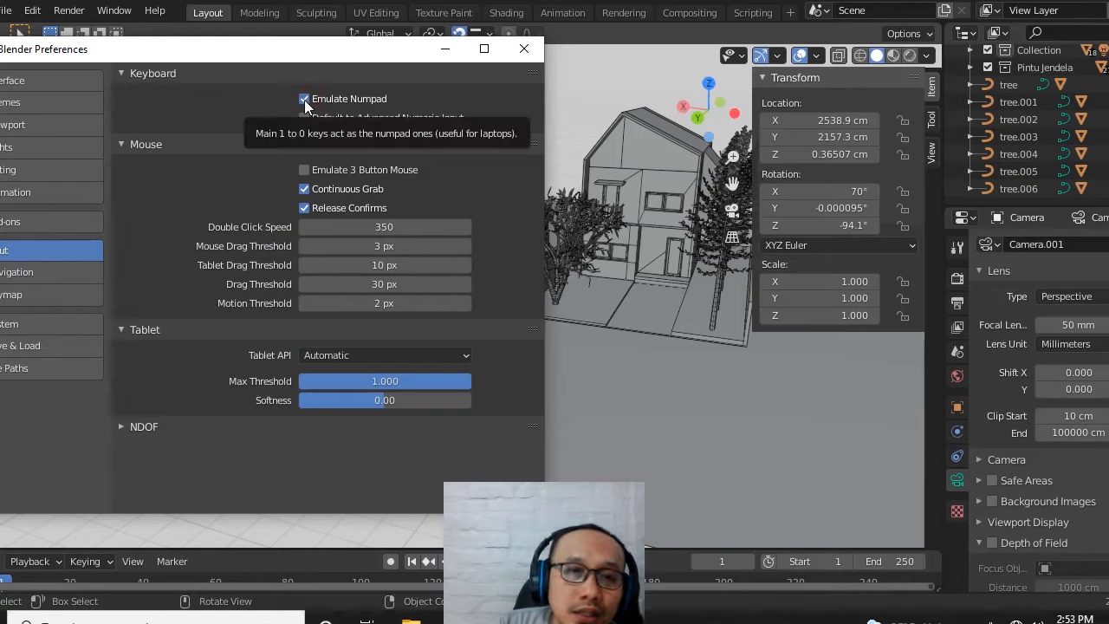
pyautogui.click(304, 100)
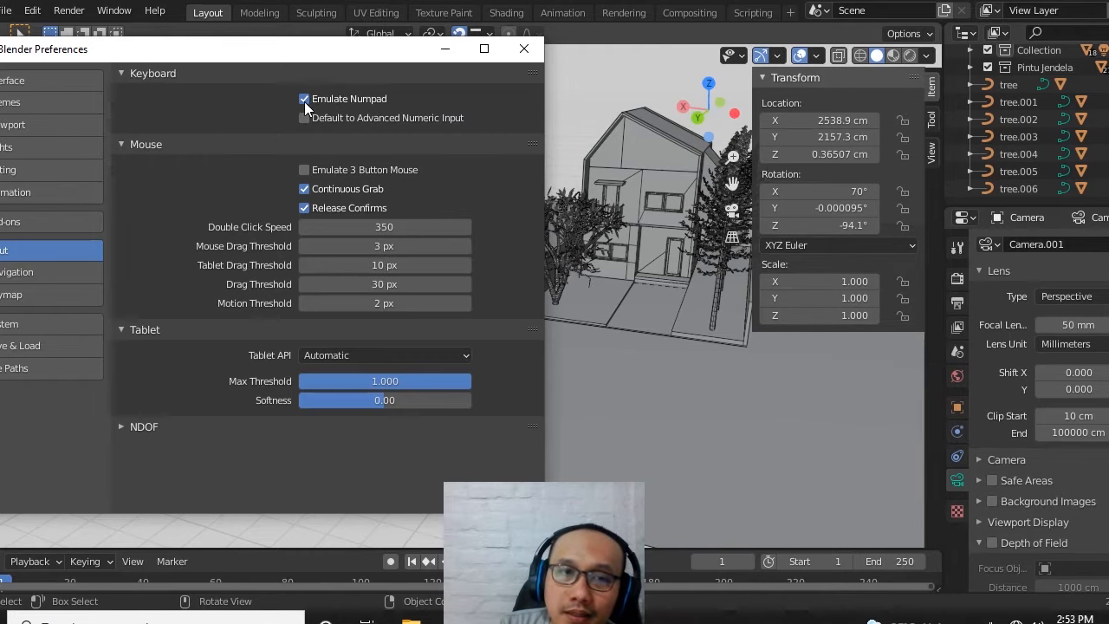
pyautogui.click(521, 49)
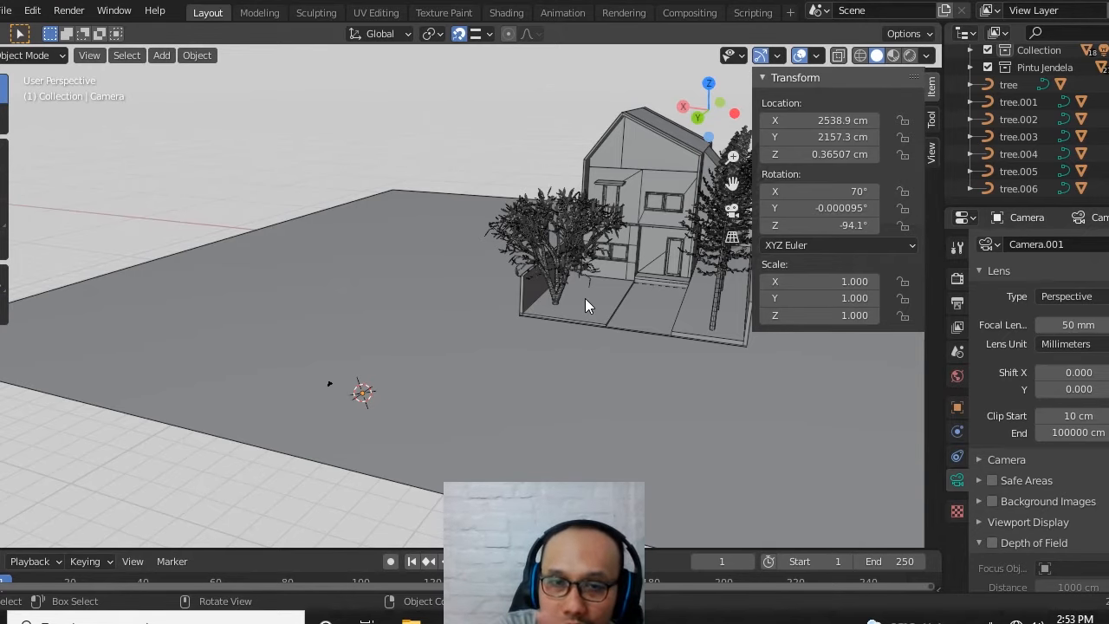
pyautogui.press('KP_0')
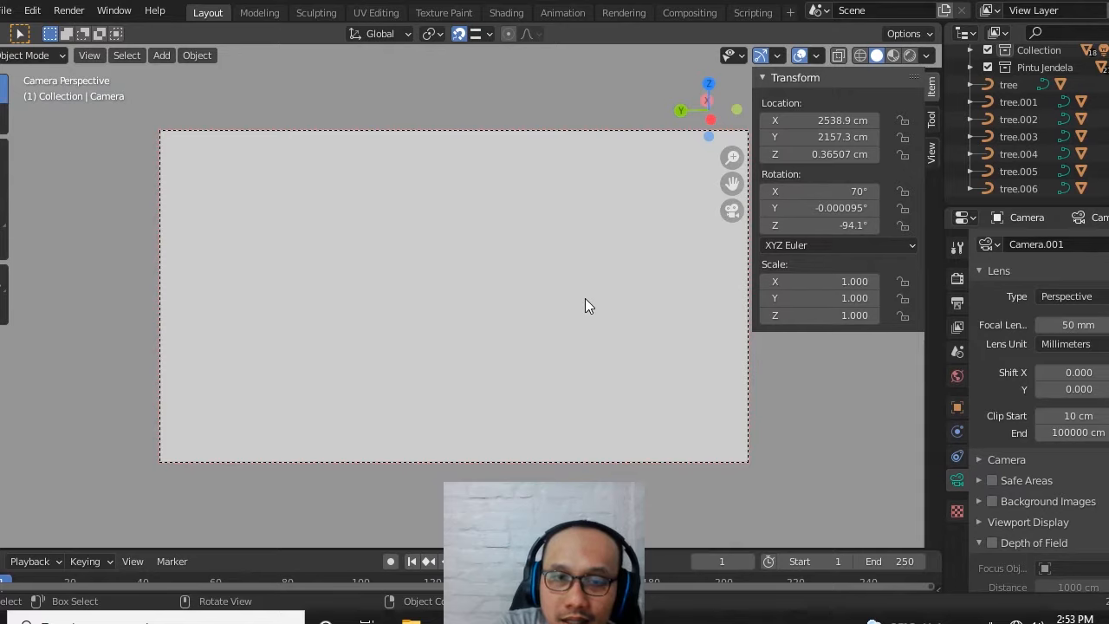
pyautogui.press('KP_0')
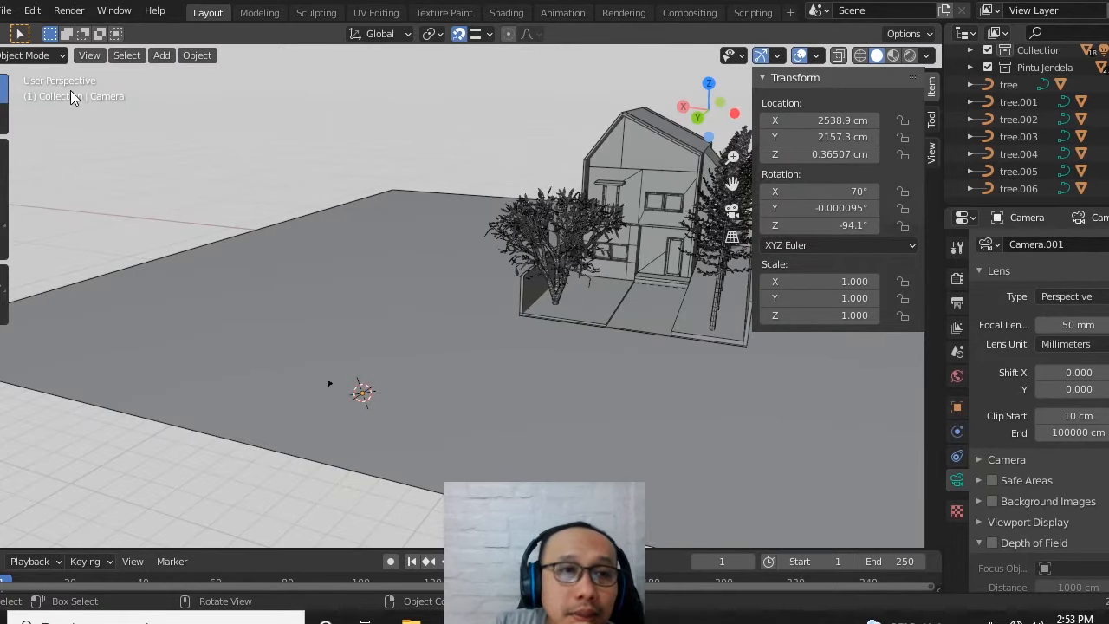
# Turn off Emulate Numpad in the input preferences and test switching to the camera view and back
pyautogui.click(32, 11)
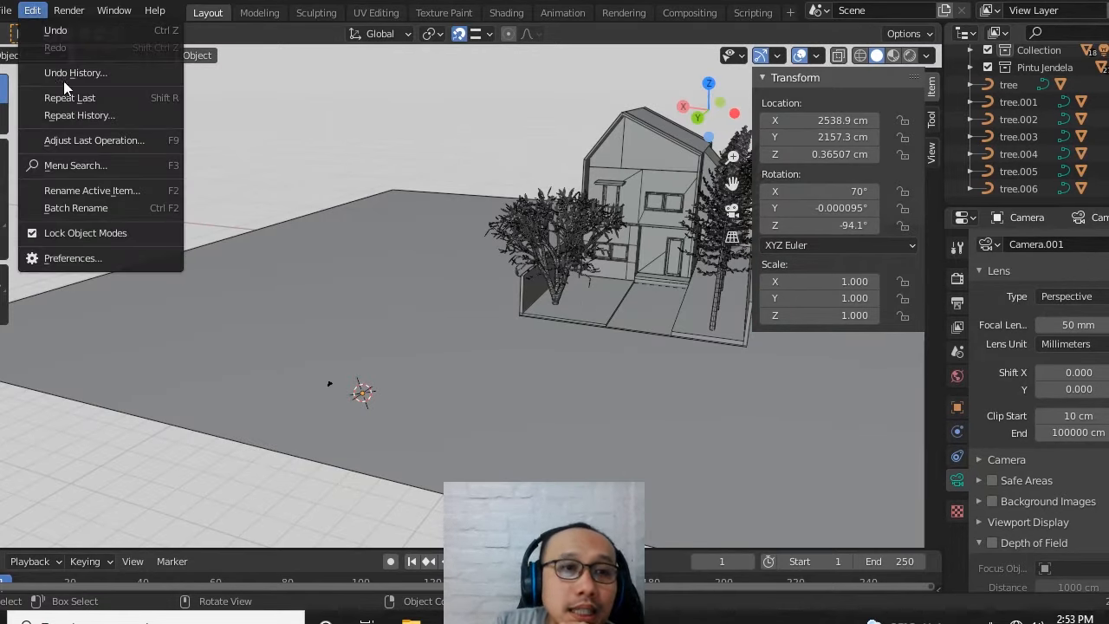
pyautogui.click(75, 258)
pyautogui.click(304, 96)
pyautogui.click(530, 47)
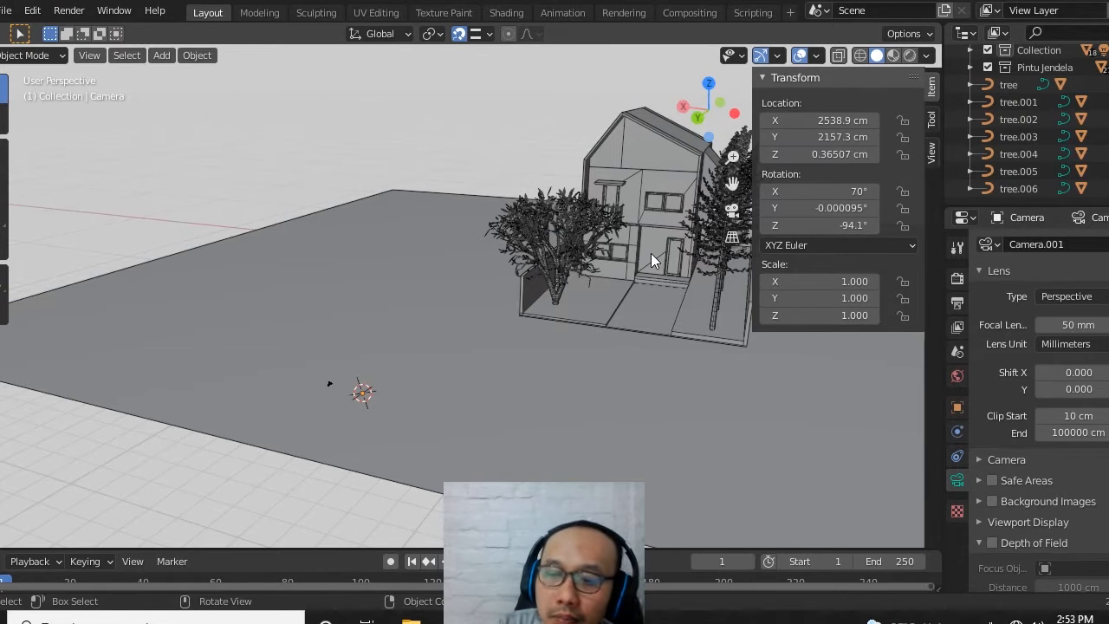
pyautogui.press('KP_0')
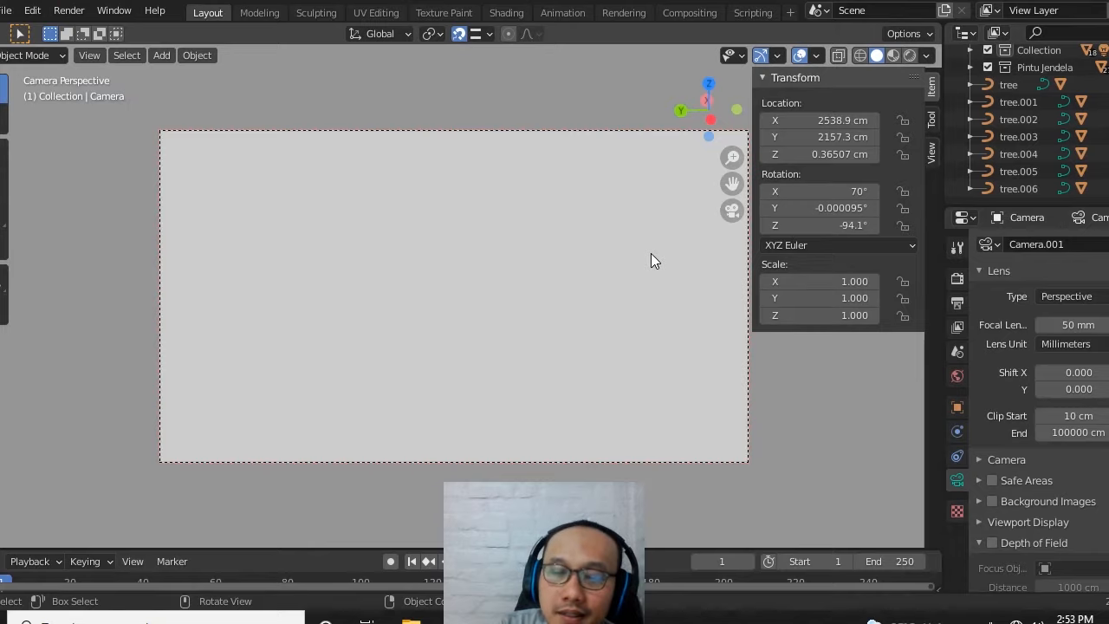
pyautogui.press('KP_0')
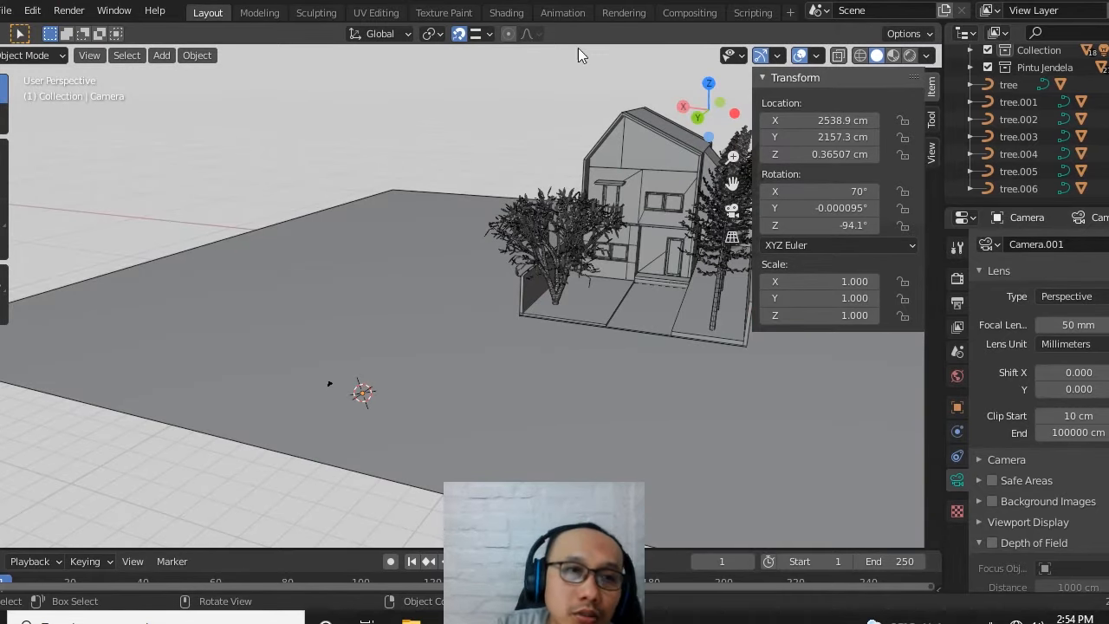
# Enable Emulate Numpad again in the input preferences and close the preferences window
pyautogui.click(32, 11)
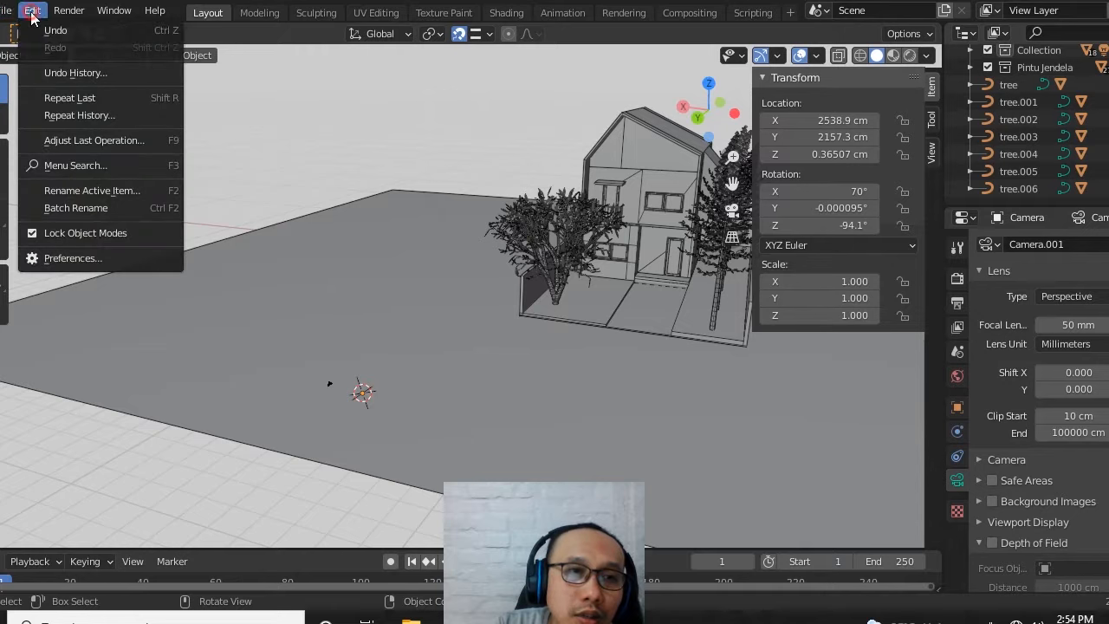
pyautogui.click(71, 257)
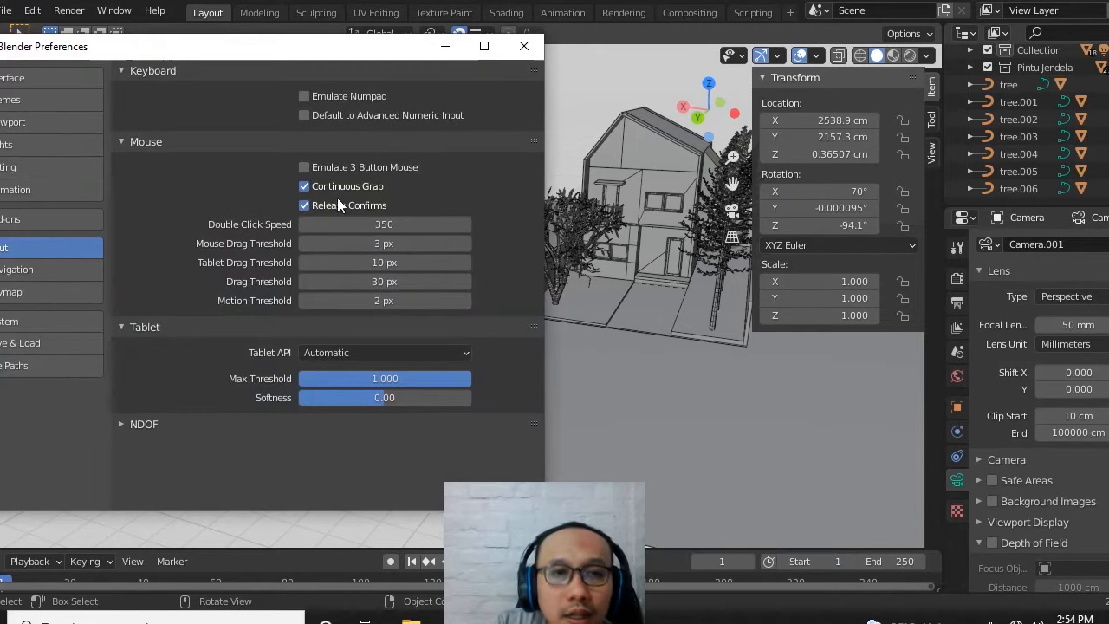
pyautogui.click(305, 96)
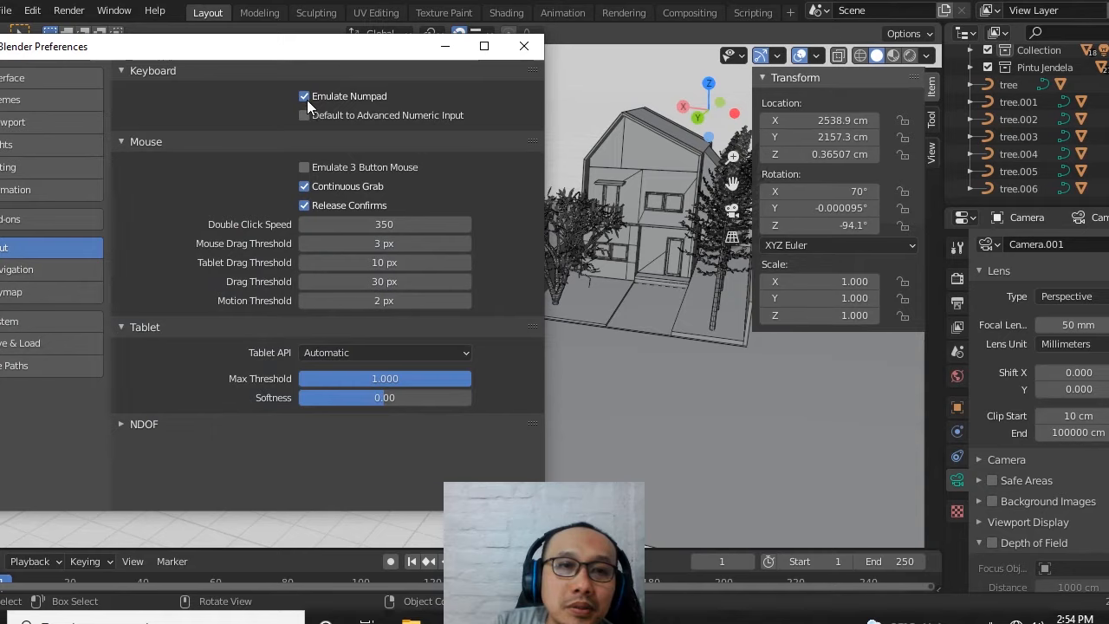
pyautogui.click(524, 46)
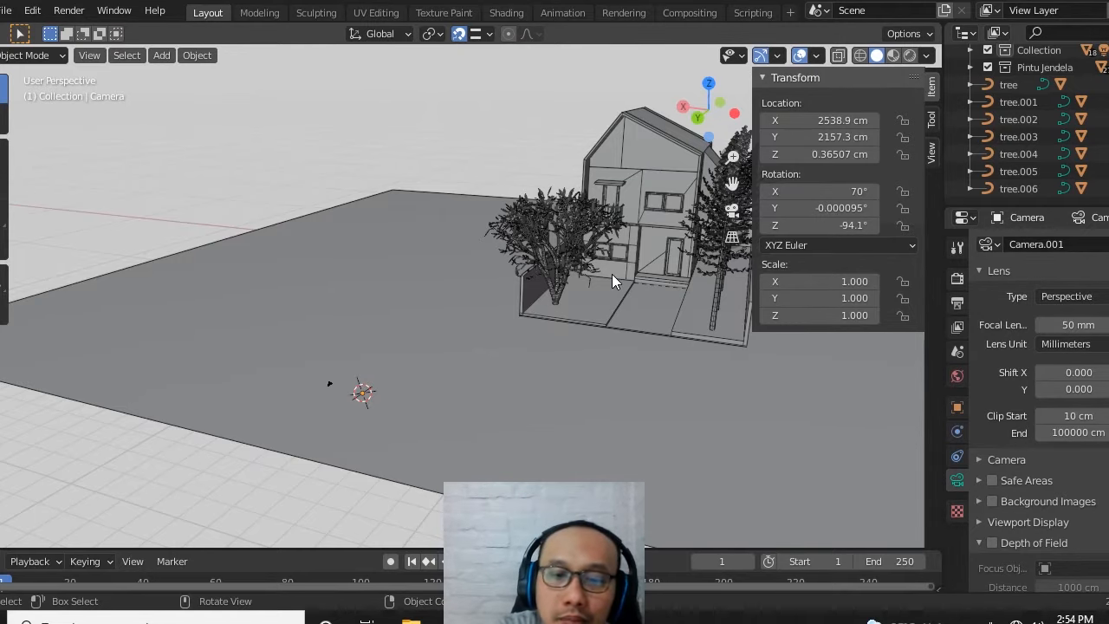
# Look through the camera and move it to frame the house front from about X 1594 cm, Y 4061 cm, Z 335 cm
pyautogui.press('KP_0')
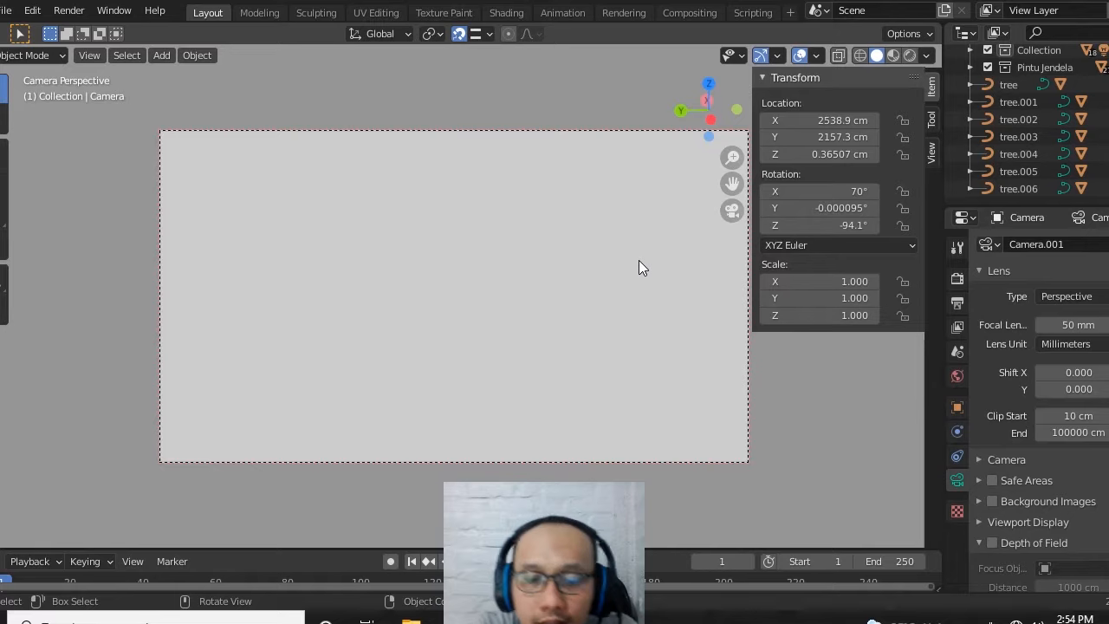
pyautogui.moveTo(612, 329); pyautogui.dragTo(561, 366, button='middle')
pyautogui.scroll(-2, 650, 296)
pyautogui.scroll(2, 649, 296)
pyautogui.scroll(-13, 650, 296)
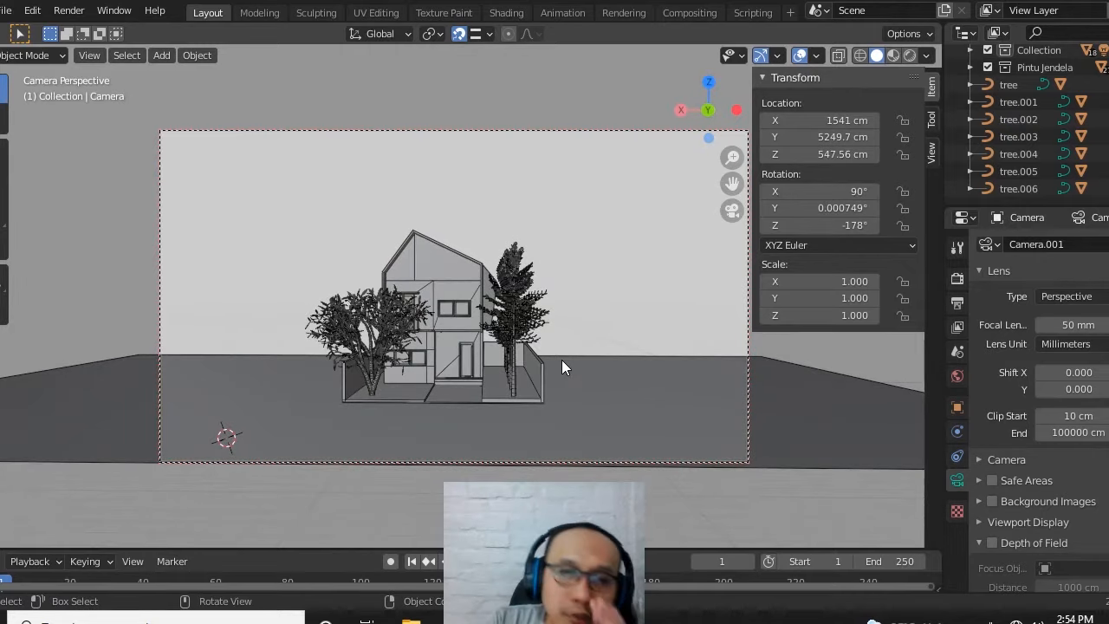
pyautogui.moveTo(534, 235); pyautogui.dragTo(468, 307, button='middle')
pyautogui.scroll(4, 518, 312)
pyautogui.scroll(-4, 496, 320)
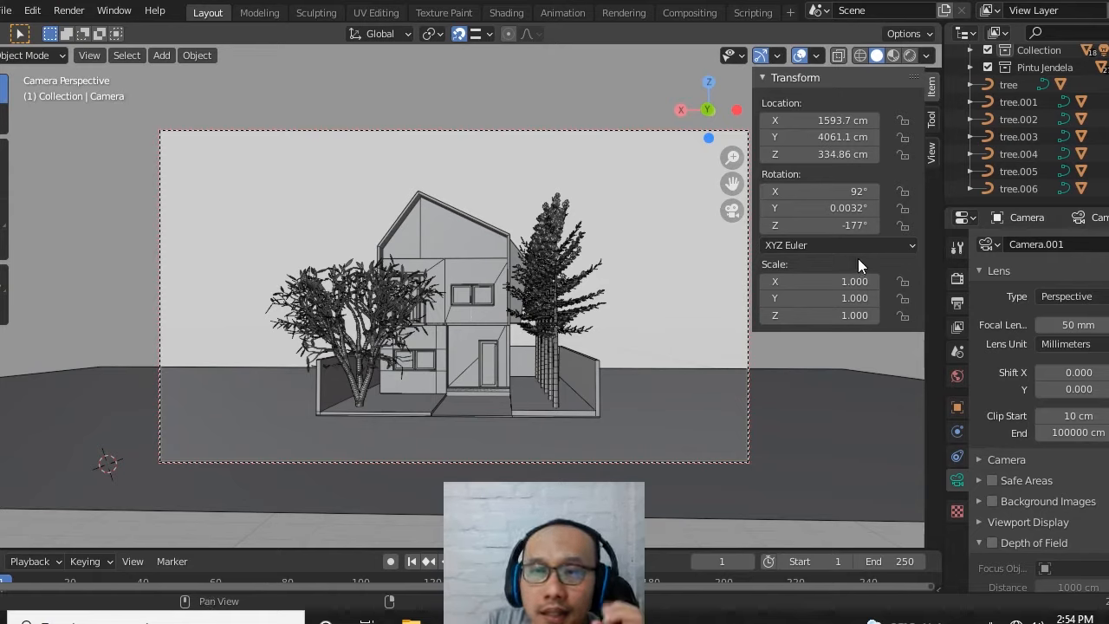
# Turn off the Camera to View lock and test how orbiting and switching back to the camera view behave without it
pyautogui.click(931, 154)
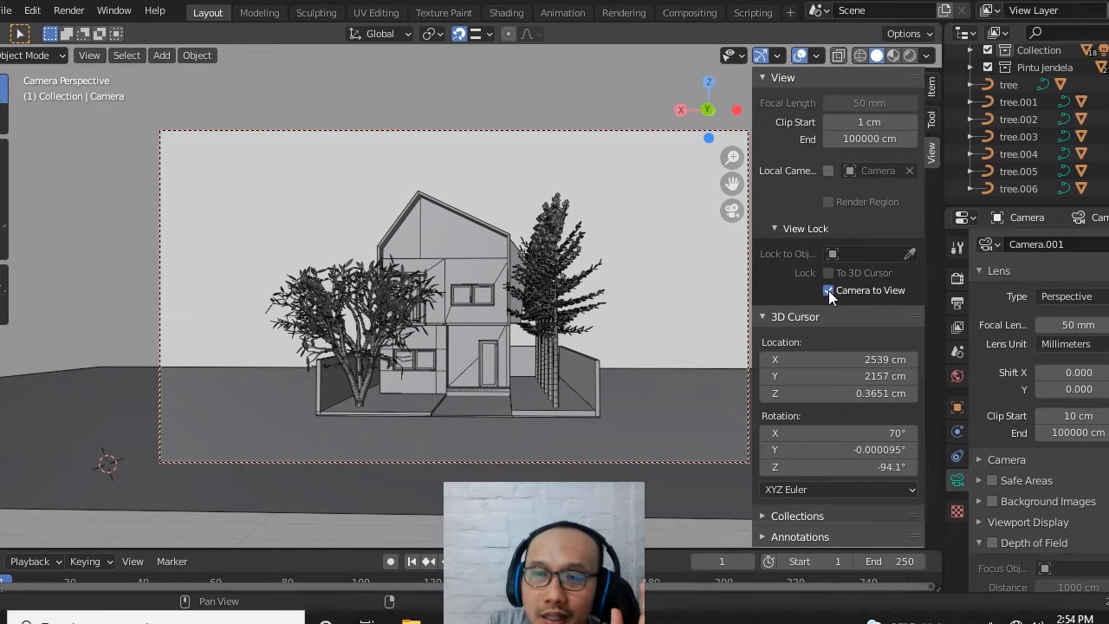
pyautogui.moveTo(390, 346); pyautogui.dragTo(302, 335, button='middle')
pyautogui.press('KP_0')
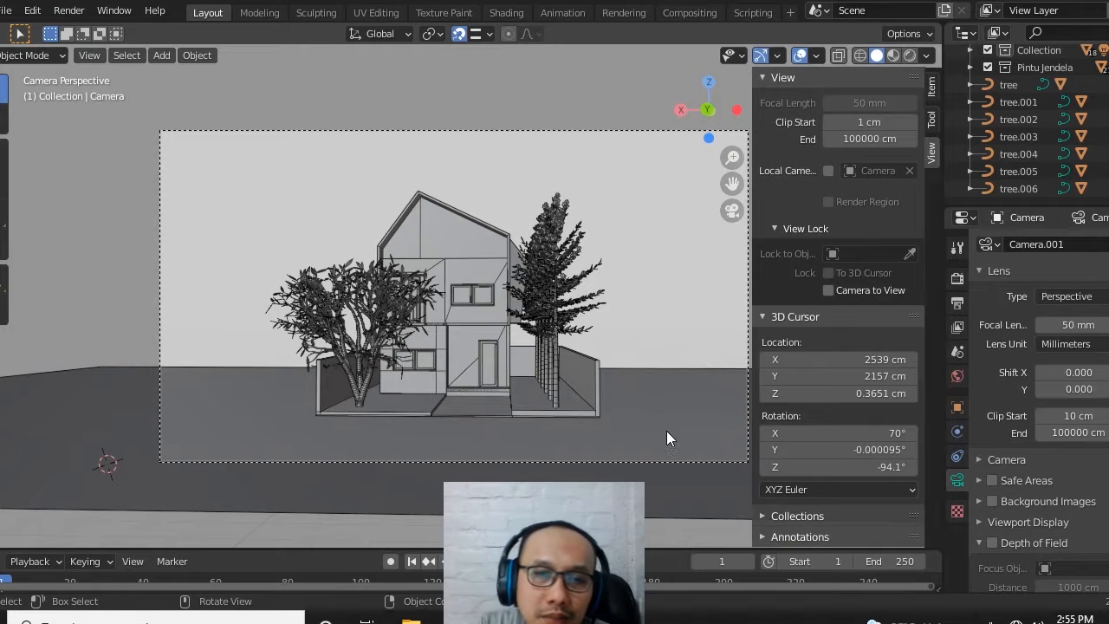
pyautogui.moveTo(695, 249); pyautogui.dragTo(573, 290, button='middle')
pyautogui.scroll(-3, 443, 323)
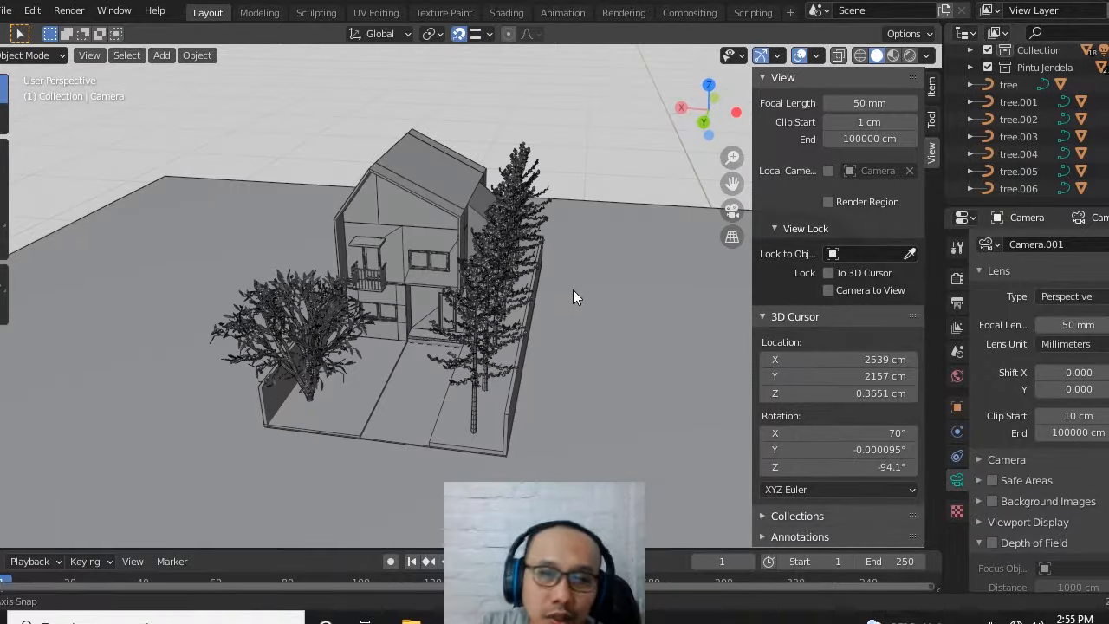
pyautogui.press('KP_0')
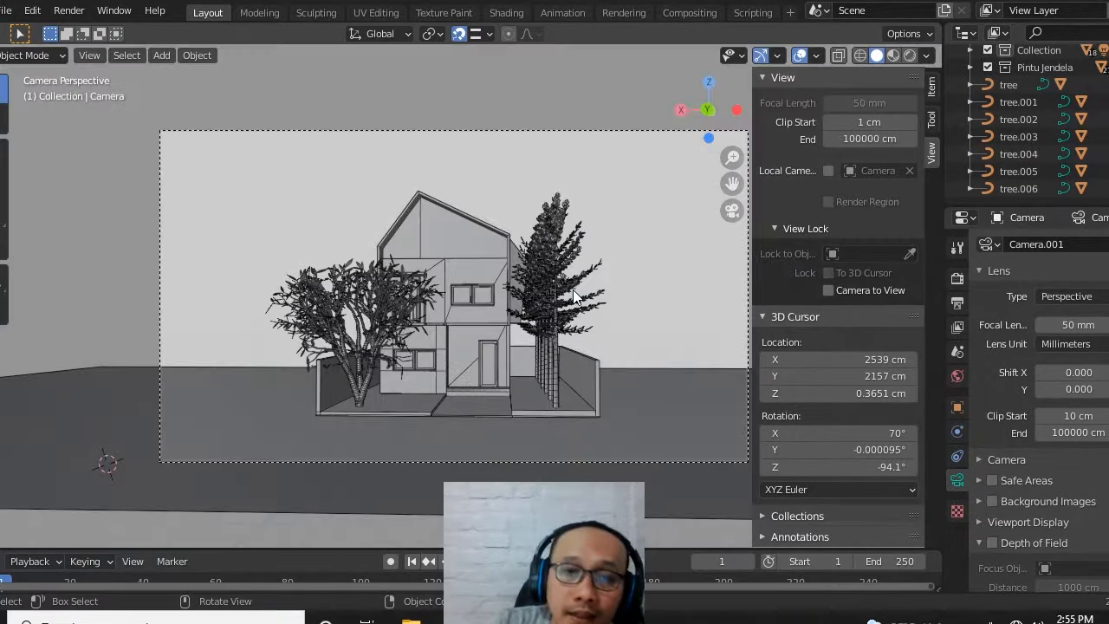
pyautogui.moveTo(556, 208); pyautogui.dragTo(563, 253, button='middle')
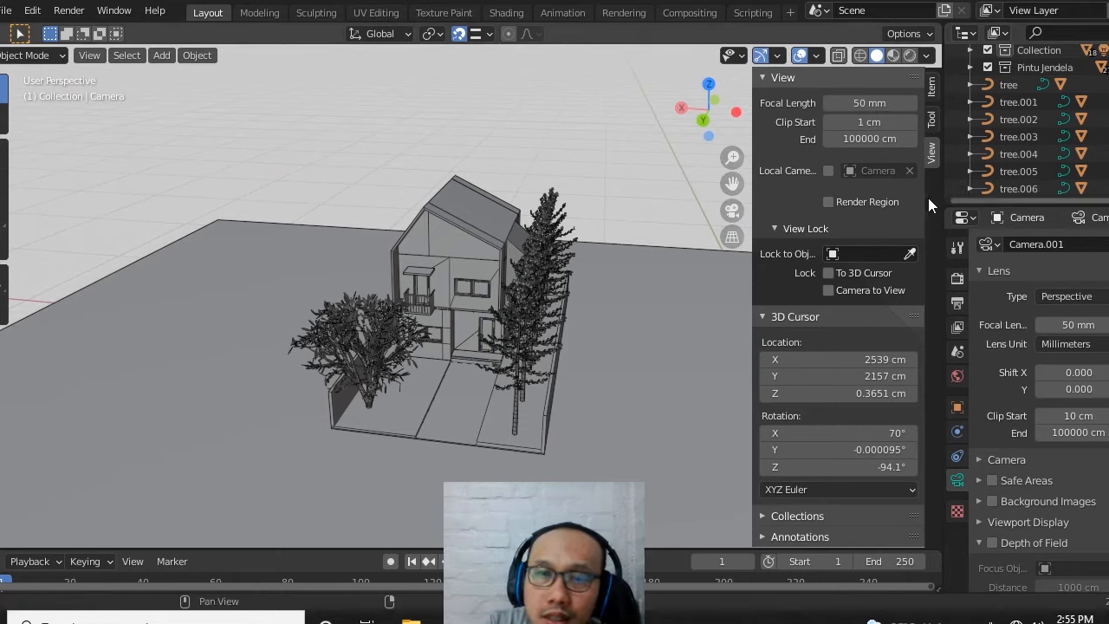
# Enable the Camera to View lock and reframe the house and trees from a slight angle in the camera view
pyautogui.click(827, 291)
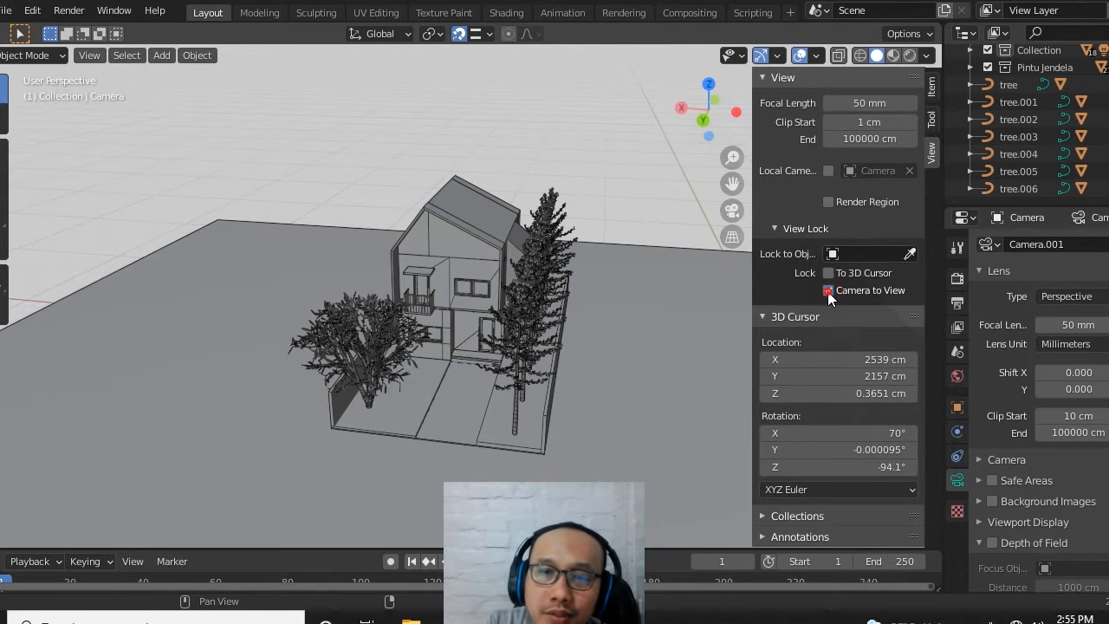
pyautogui.moveTo(498, 350)
pyautogui.mouseDown(button='middle')
pyautogui.moveTo(486, 336)
pyautogui.moveTo(489, 345)
pyautogui.mouseUp(button='middle')
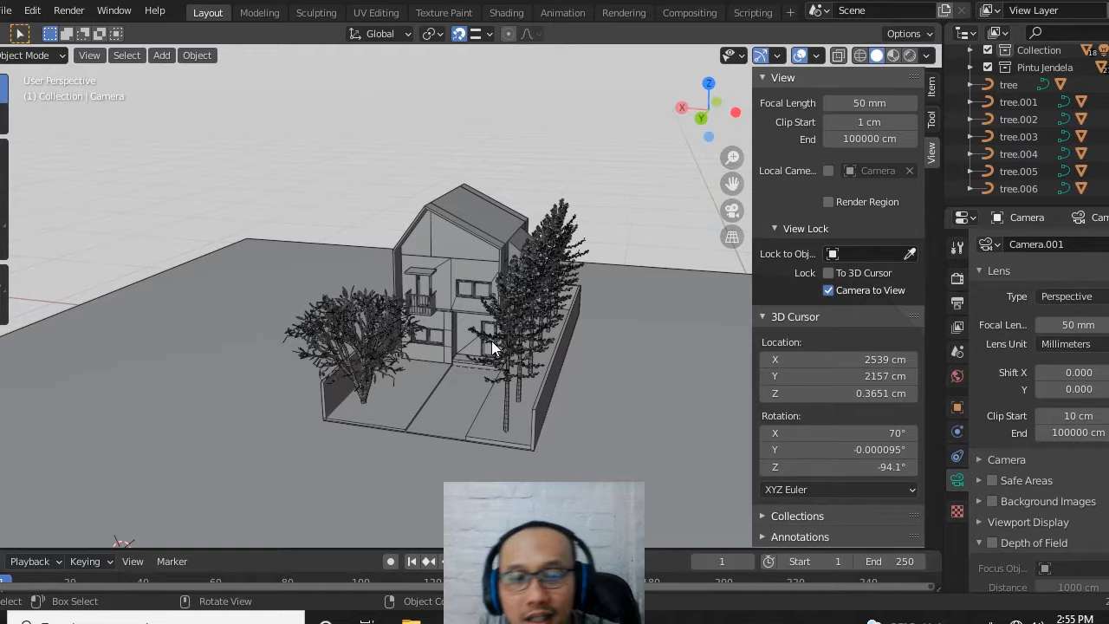
pyautogui.press('KP_0')
pyautogui.moveTo(548, 326); pyautogui.dragTo(480, 335, button='middle')
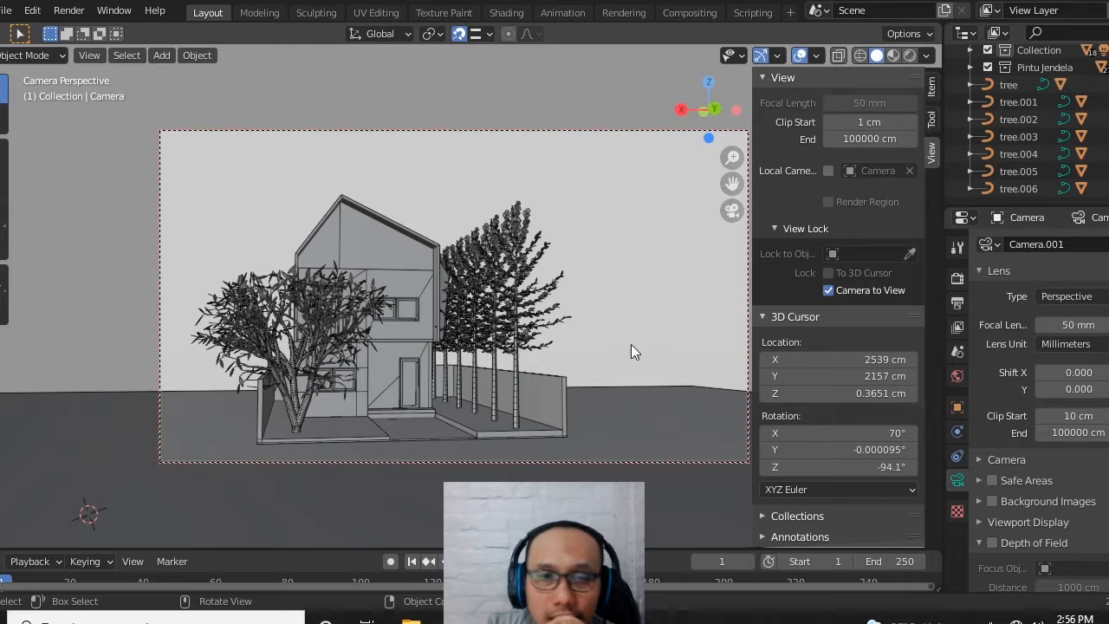
pyautogui.moveTo(631, 346); pyautogui.dragTo(663, 357, button='middle')
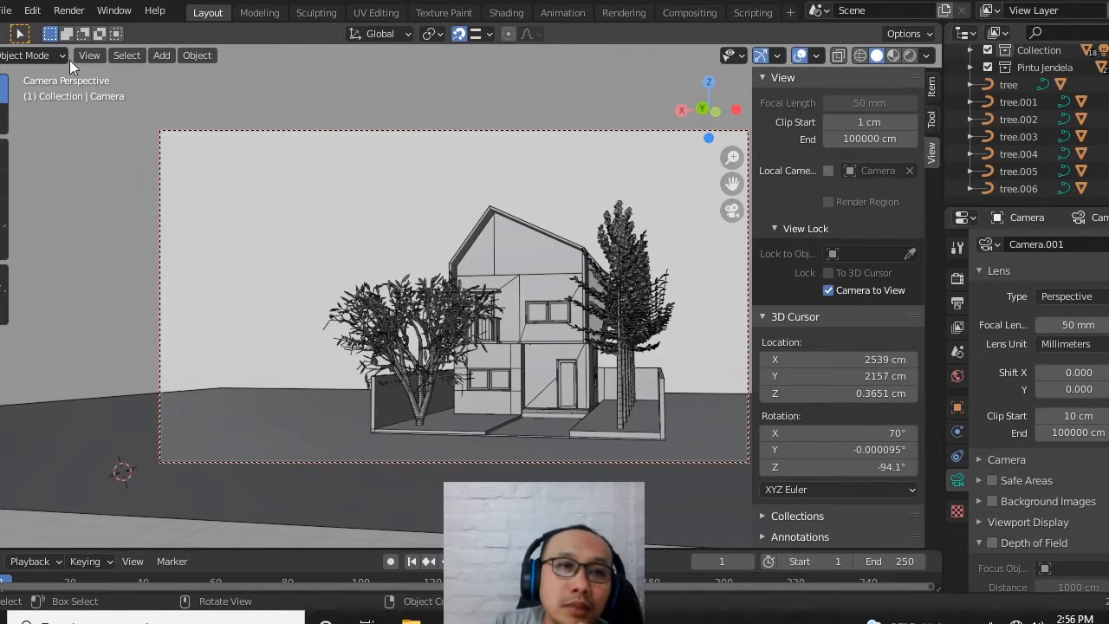
# Hide the viewport sidebar, show it again, and hide it once more
pyautogui.click(124, 57)
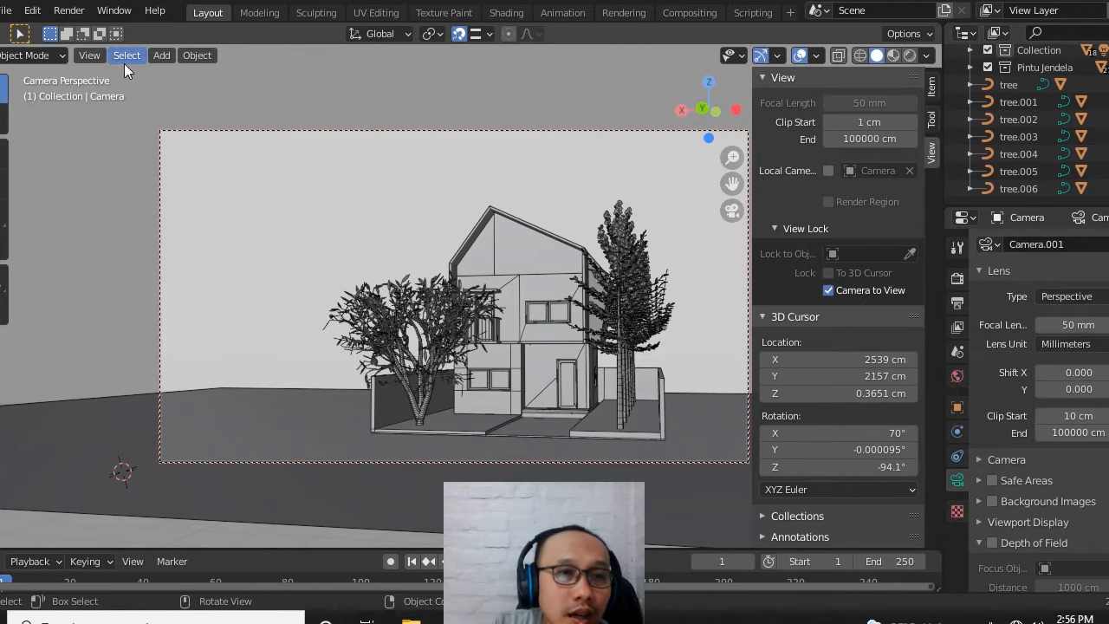
pyautogui.click(92, 57)
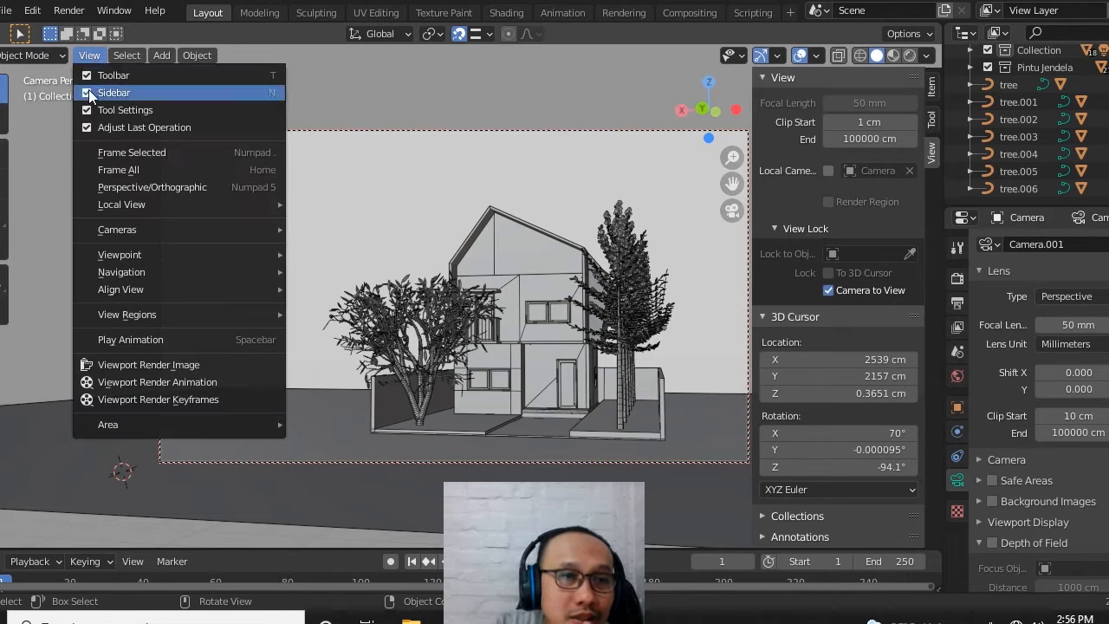
pyautogui.click(85, 93)
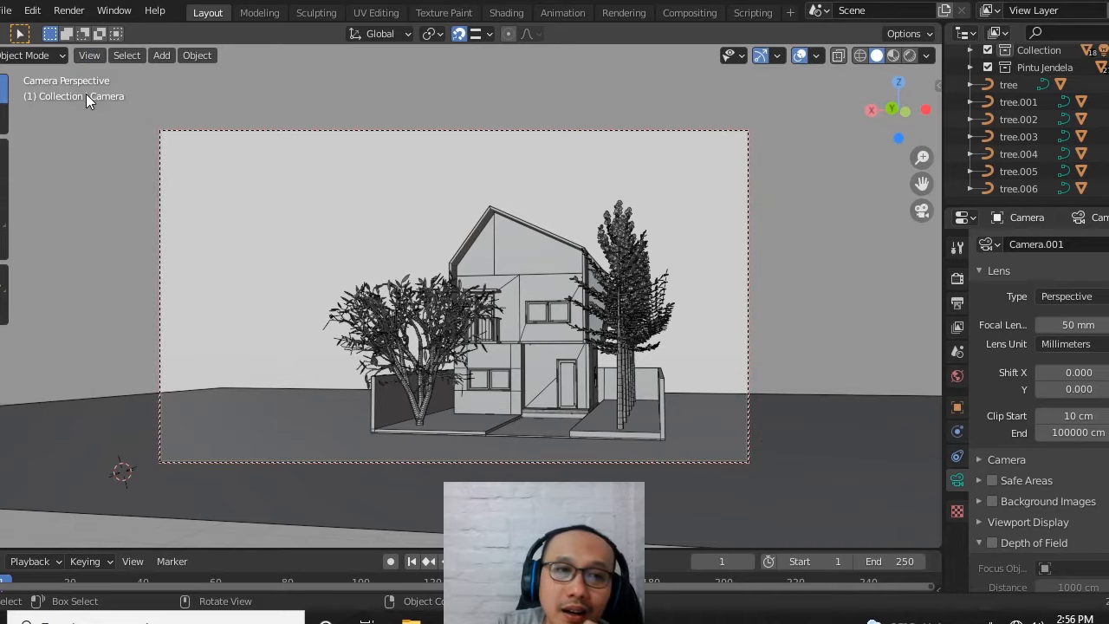
pyautogui.click(90, 57)
pyautogui.click(90, 93)
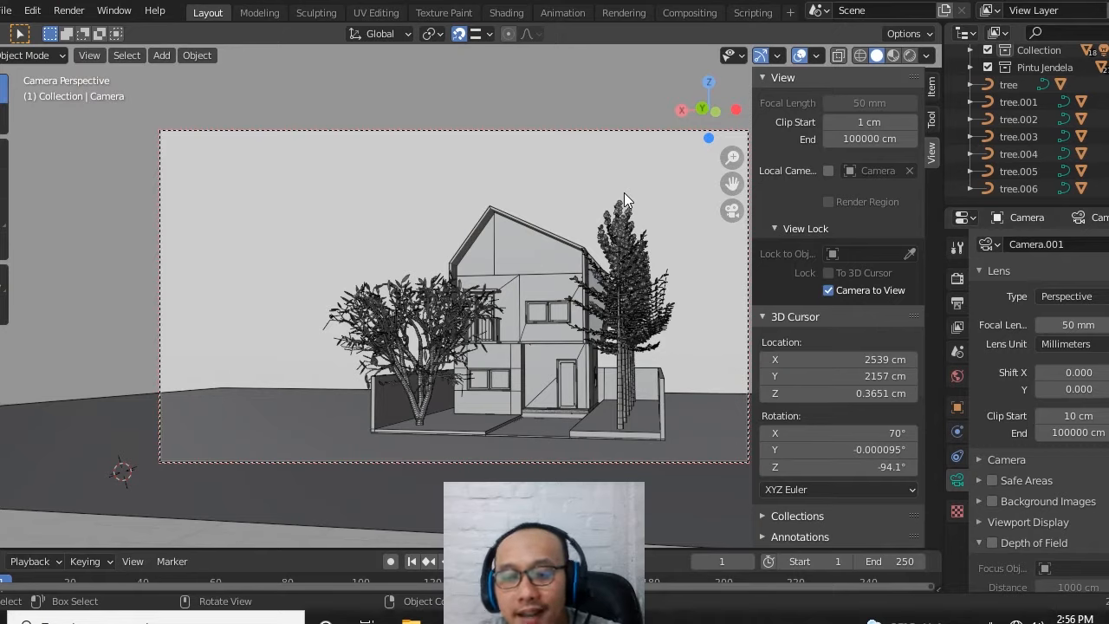
pyautogui.press('n')
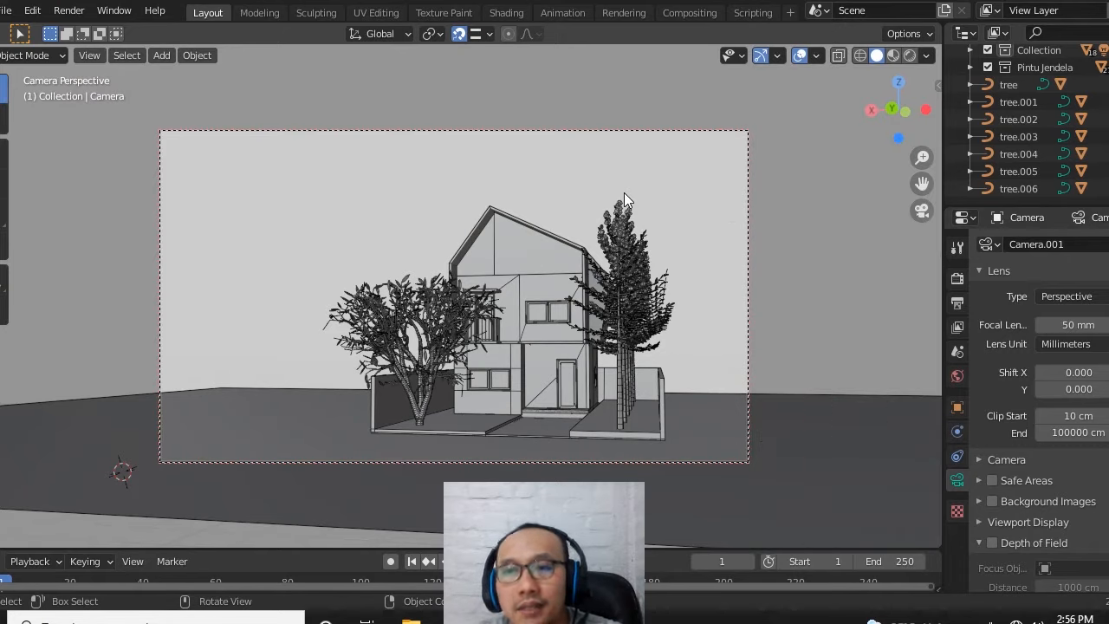
# Show the viewport sidebar and reframe the house closer and more frontally through the locked camera
pyautogui.press('n')
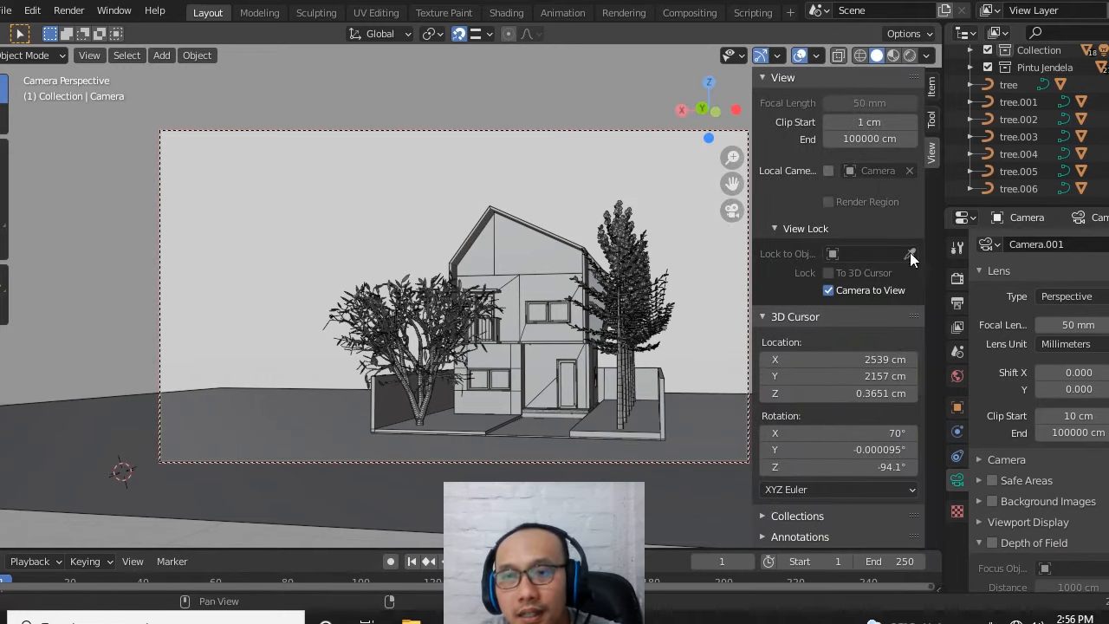
pyautogui.moveTo(627, 326)
pyautogui.mouseDown(button='middle')
pyautogui.moveTo(636, 310)
pyautogui.moveTo(627, 328)
pyautogui.moveTo(640, 339)
pyautogui.mouseUp(button='middle')
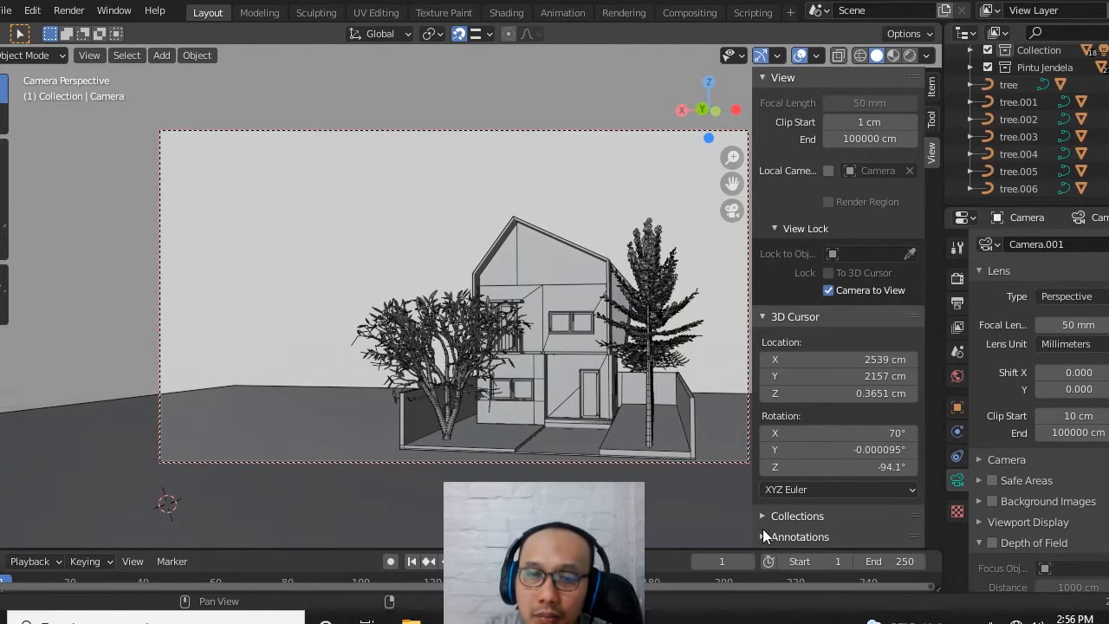
pyautogui.moveTo(597, 340); pyautogui.dragTo(549, 300, button='middle')
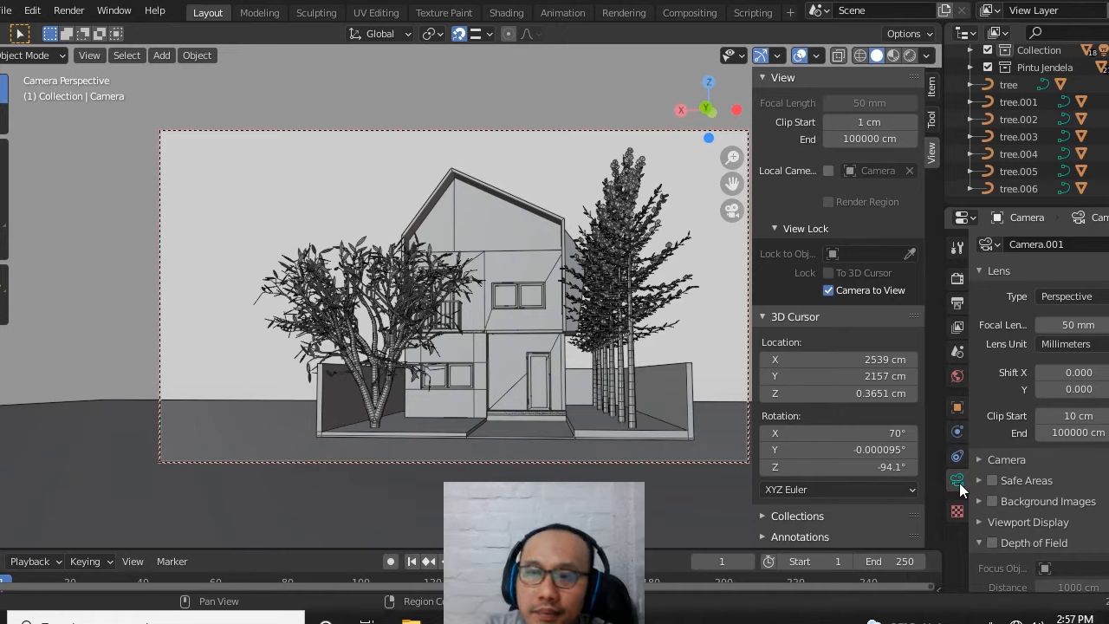
# Try a camera focal length of 20 mm and move the camera in until the house and trees fit the frame
pyautogui.click(1082, 325)
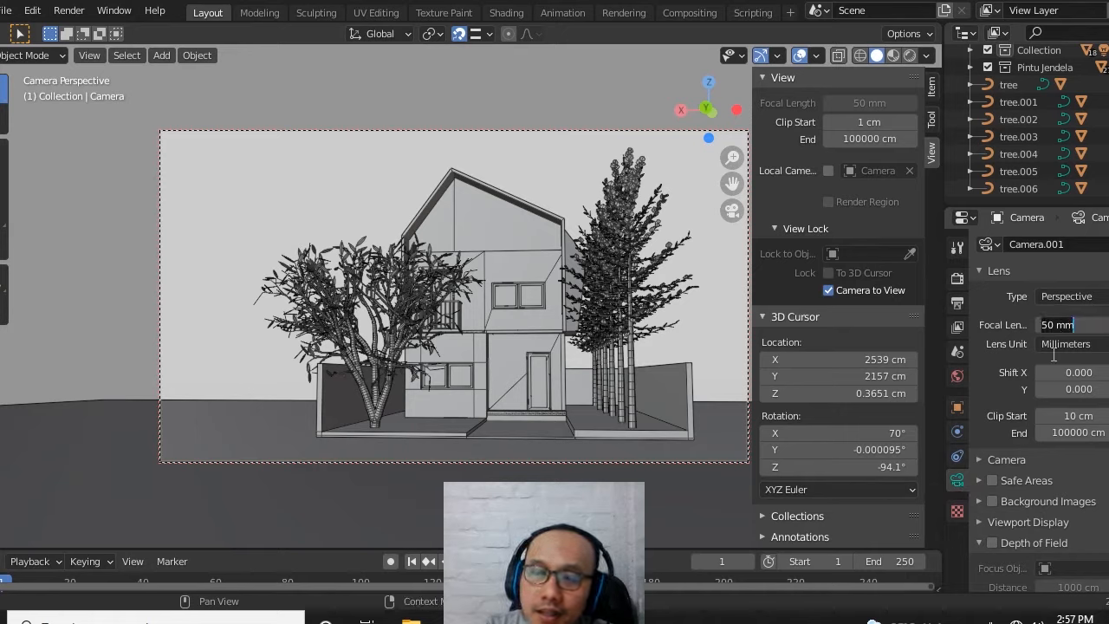
pyautogui.write('20')
pyautogui.press('Return')
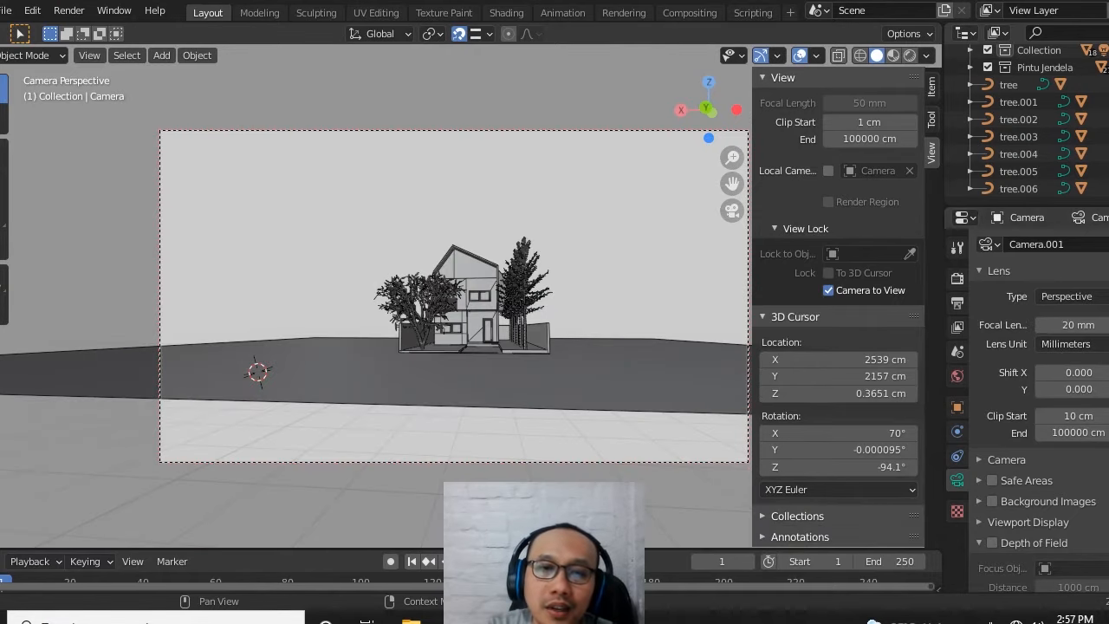
pyautogui.scroll(10, 549, 297)
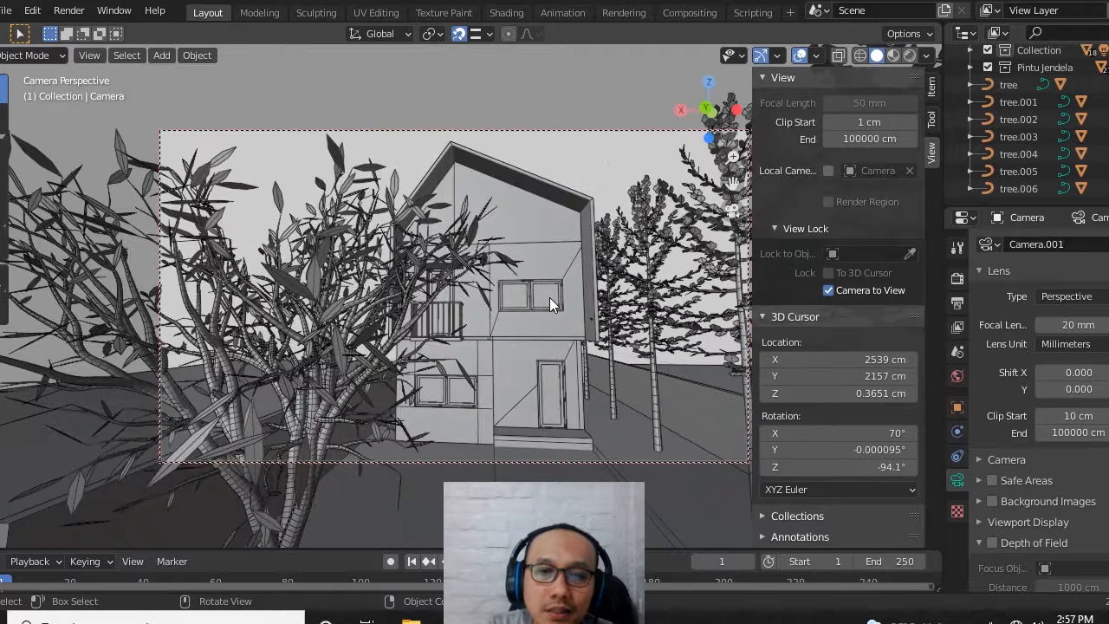
pyautogui.scroll(8, 549, 297)
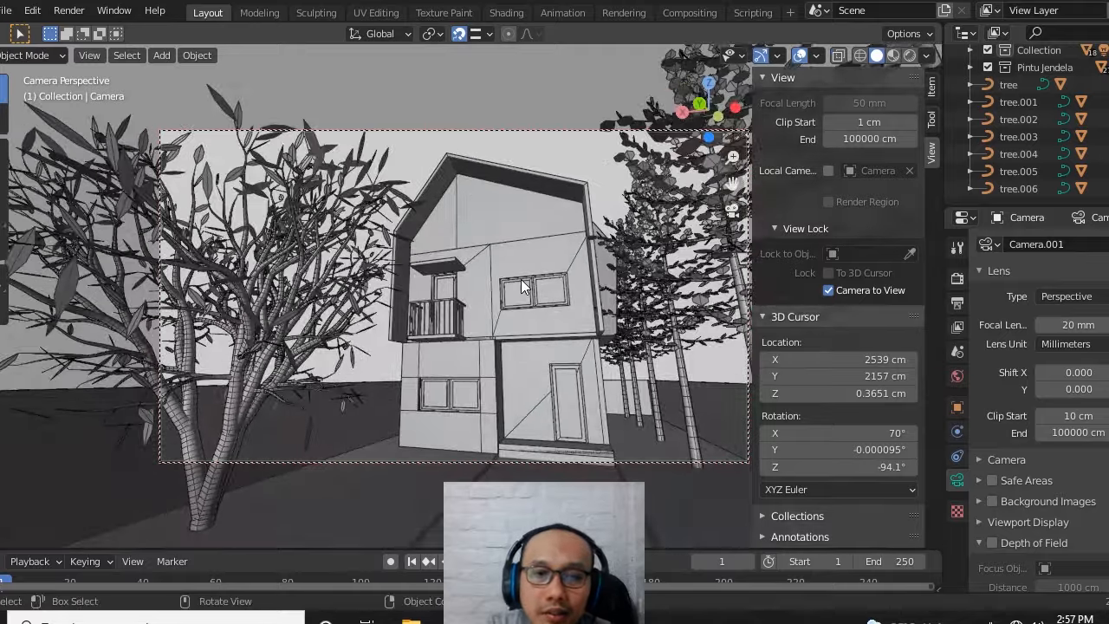
pyautogui.scroll(-3, 520, 278)
pyautogui.moveTo(529, 279)
pyautogui.mouseDown(button='middle')
pyautogui.moveTo(522, 289)
pyautogui.moveTo(532, 298)
pyautogui.mouseUp(button='middle')
pyautogui.scroll(-5, 533, 289)
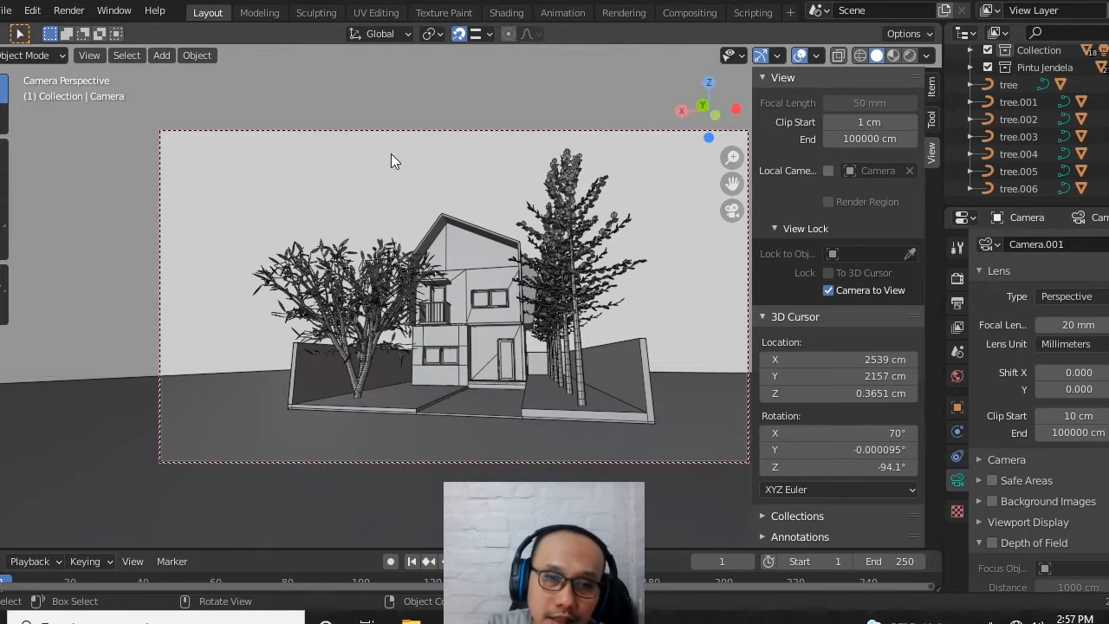
# Set the camera's focal length to 50 mm and reframe the whole house with both trees and the ground
pyautogui.click(1067, 324)
pyautogui.write('50')
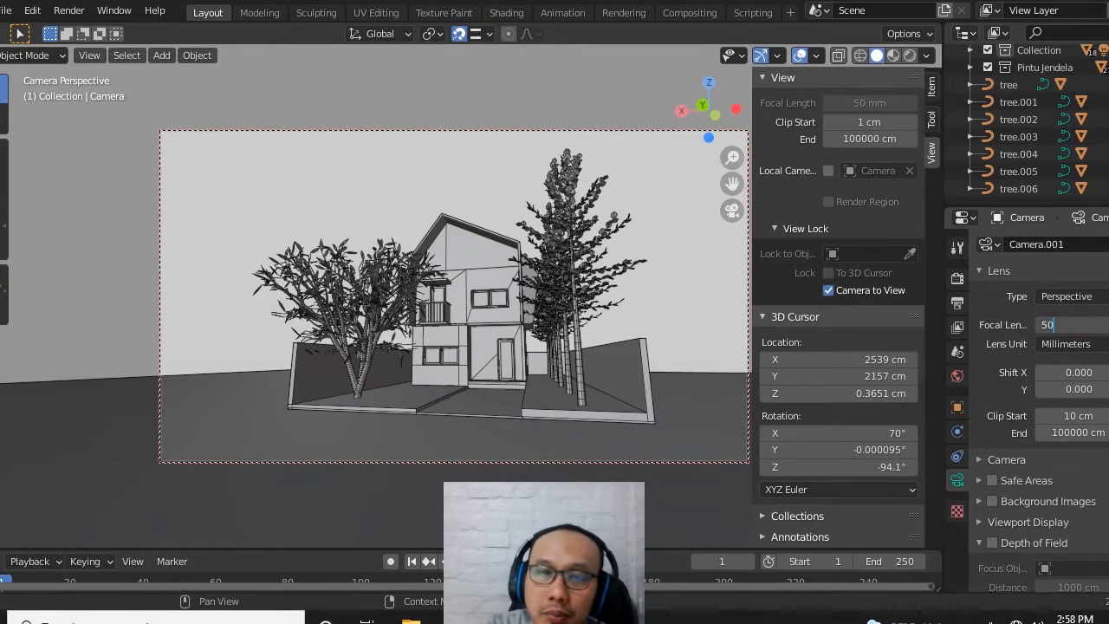
pyautogui.press('Return')
pyautogui.scroll(-5, 573, 369)
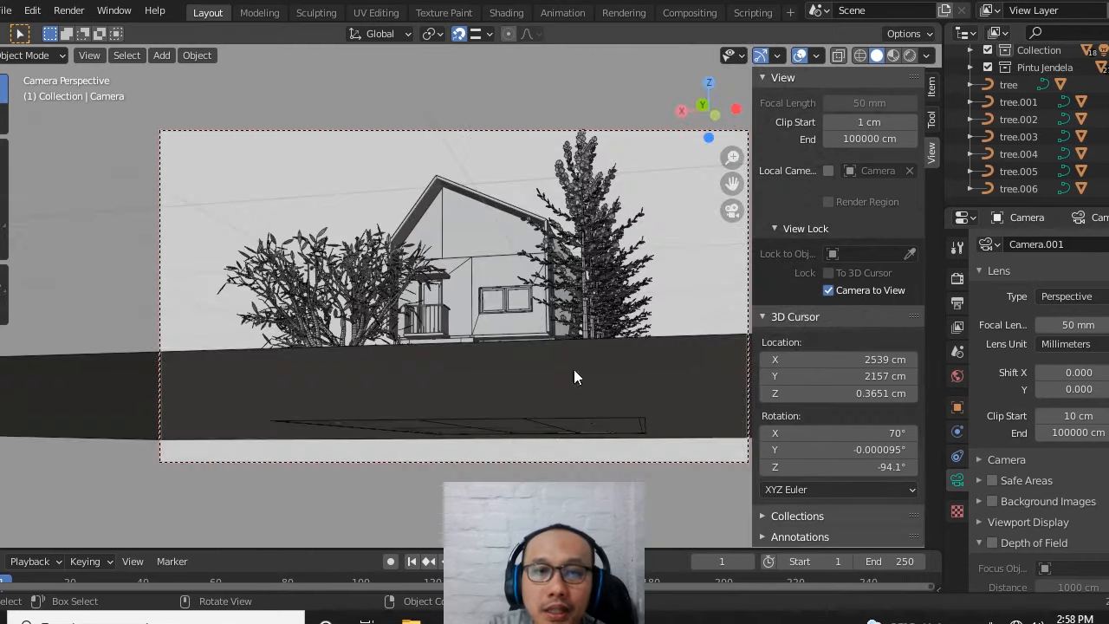
pyautogui.scroll(3, 496, 262)
pyautogui.moveTo(497, 263); pyautogui.dragTo(525, 286, button='middle')
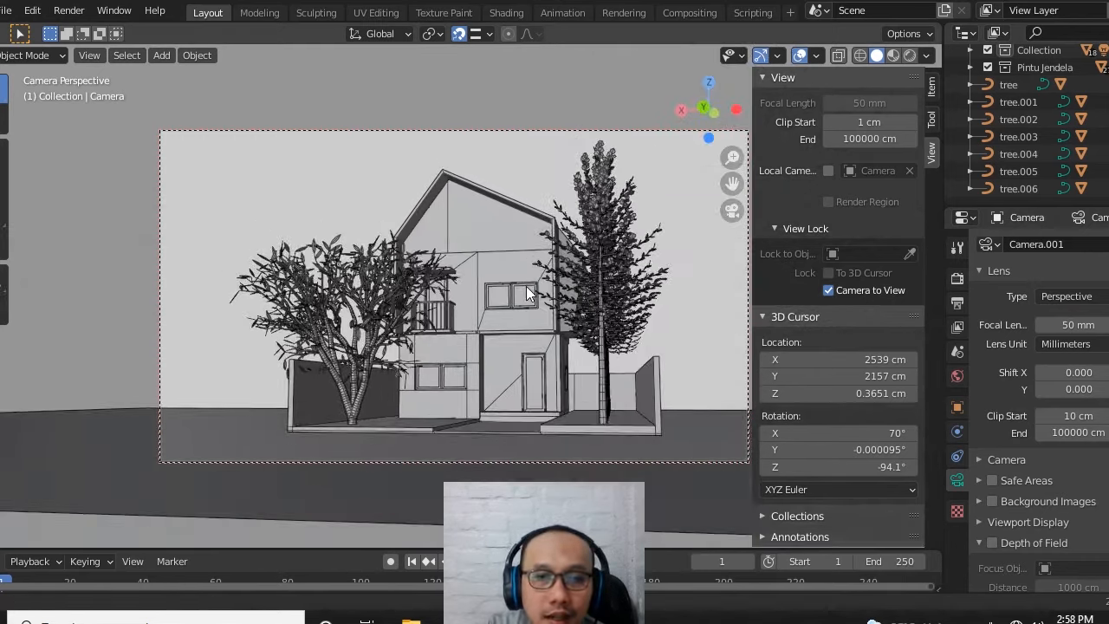
# Set the camera's focal length to 45 mm and adjust its distance so the house and trees fit the frame
pyautogui.click(1082, 326)
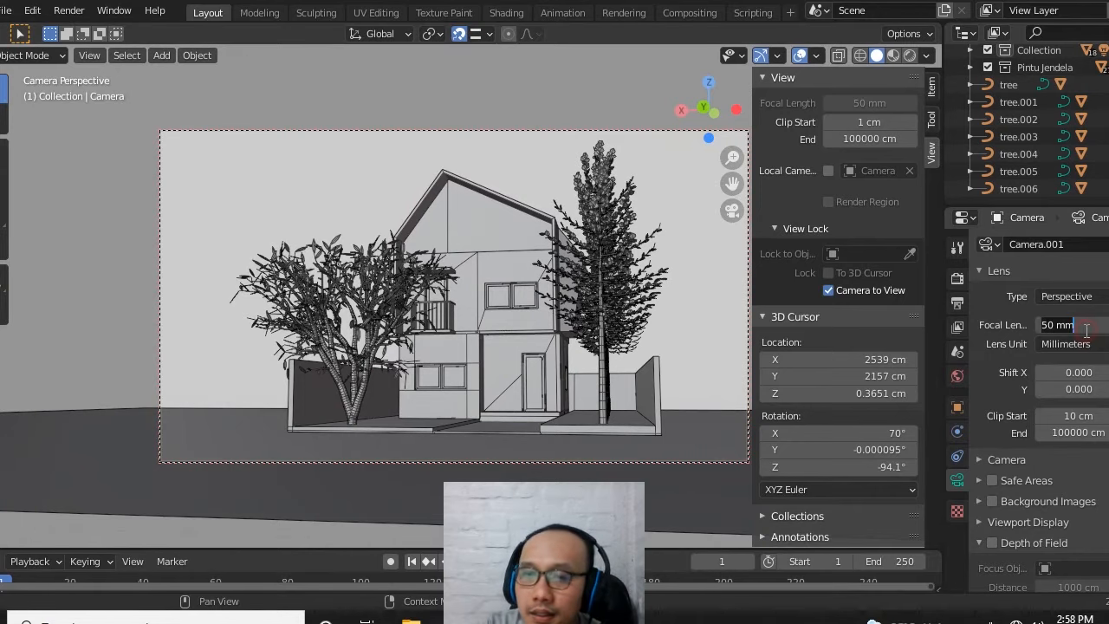
pyautogui.hotkey('ctrl', 'a')
pyautogui.write('45')
pyautogui.press('Return')
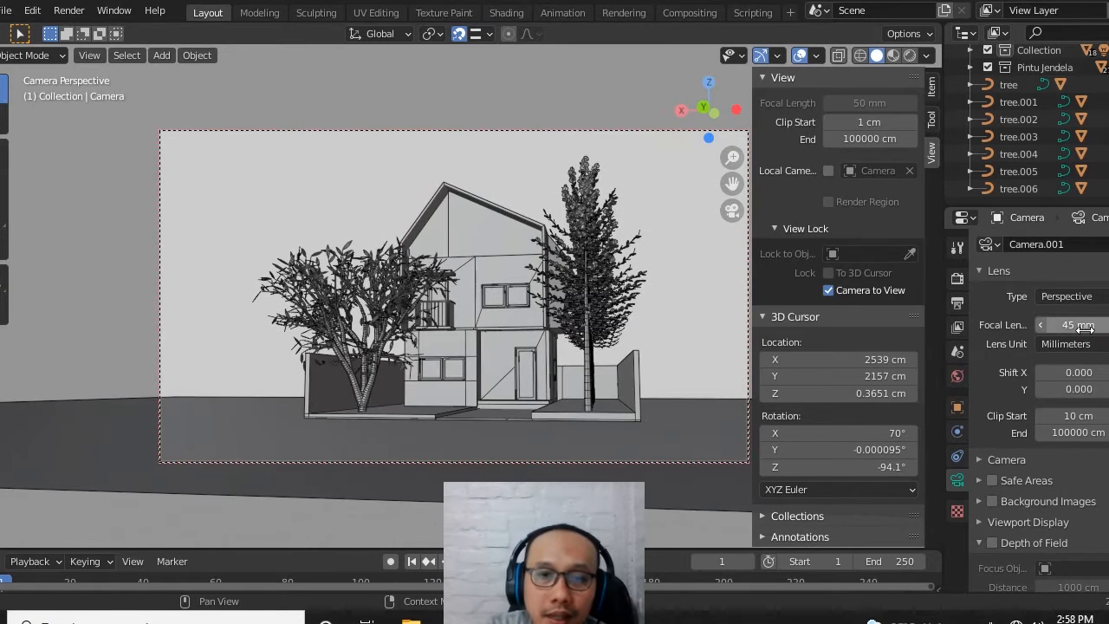
pyautogui.scroll(5, 582, 324)
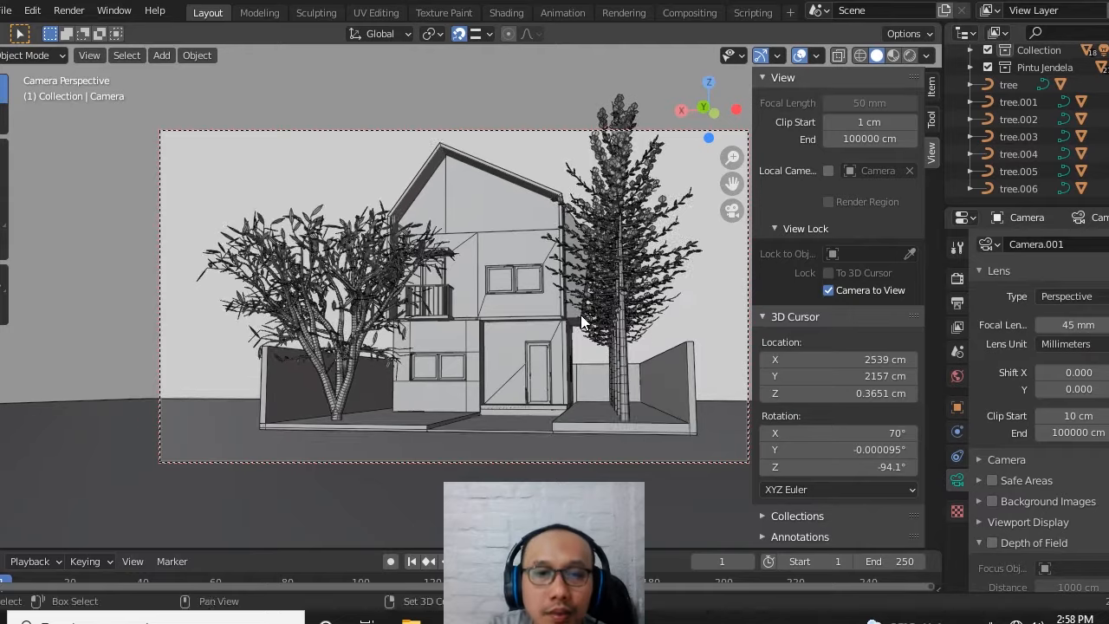
pyautogui.scroll(-2, 582, 328)
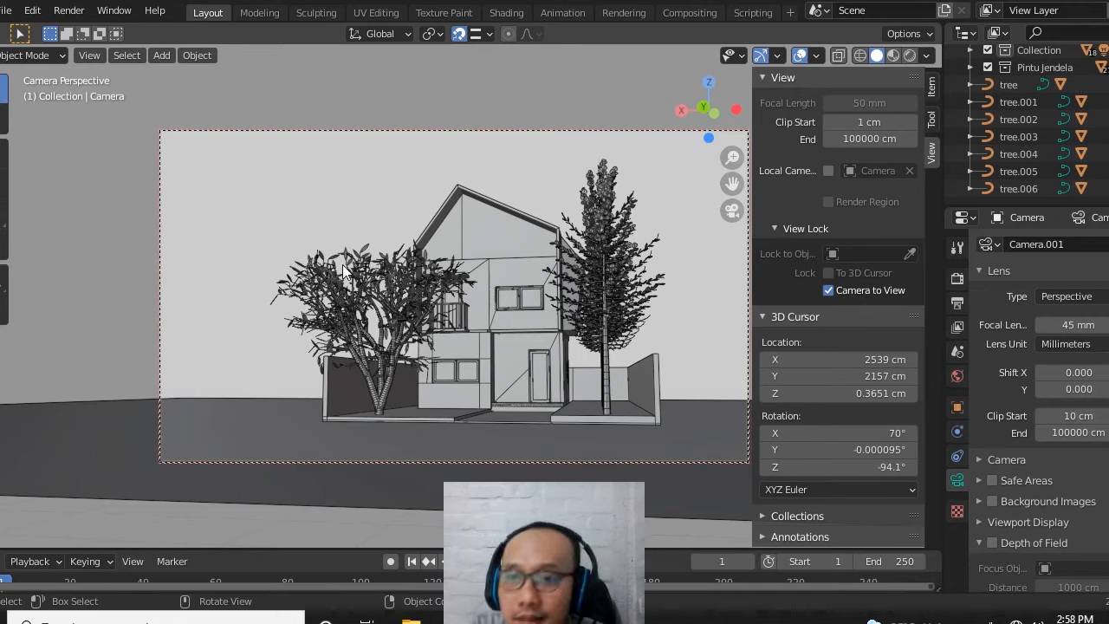
# Test the camera's clip end at 100 cm, and restore it to 100000 cm
pyautogui.click(1074, 437)
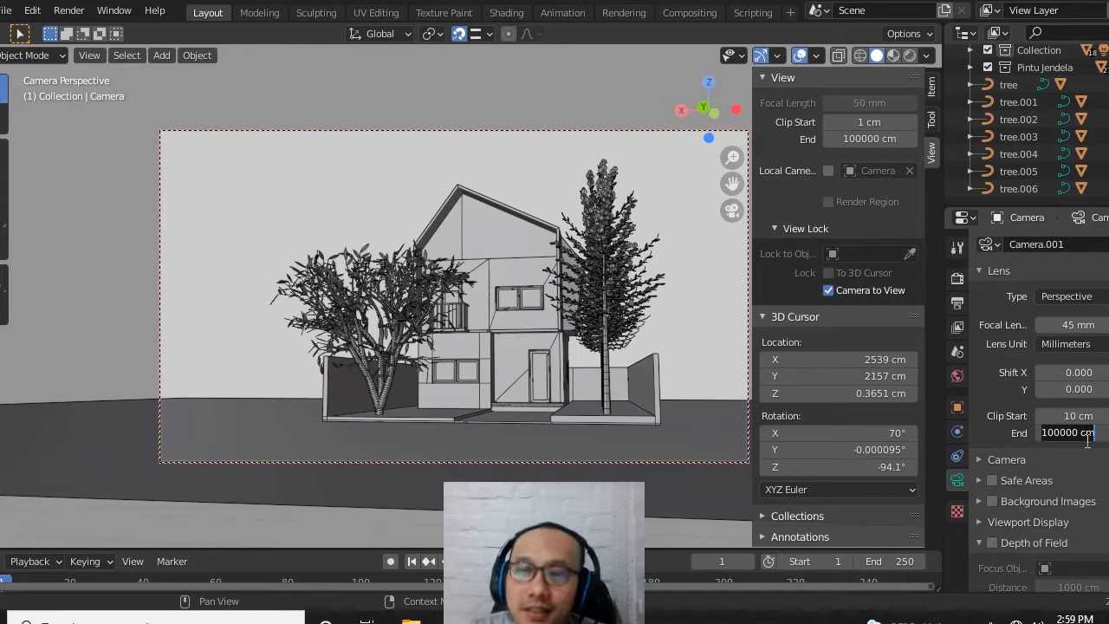
pyautogui.hotkey('ctrl', 'a')
pyautogui.write('100')
pyautogui.press('Return')
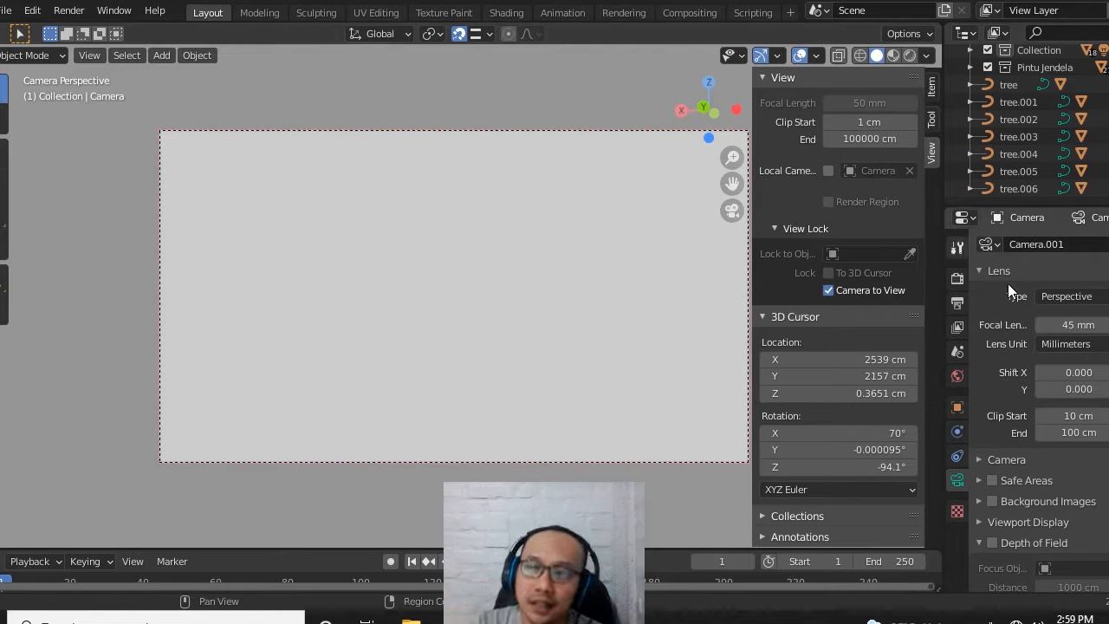
pyautogui.click(1068, 431)
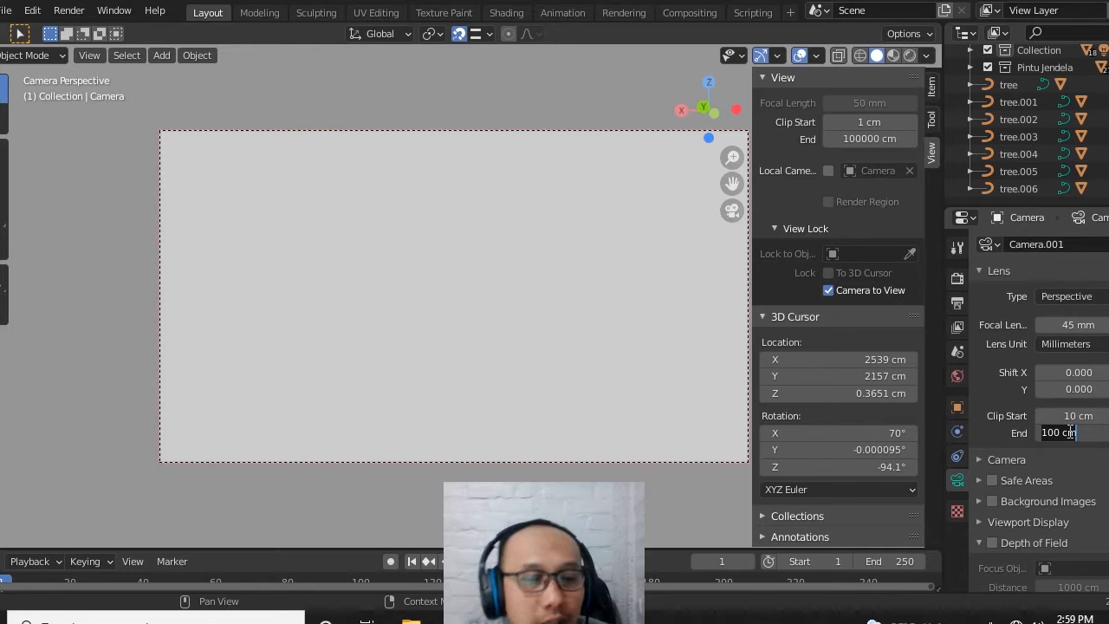
pyautogui.write('100000')
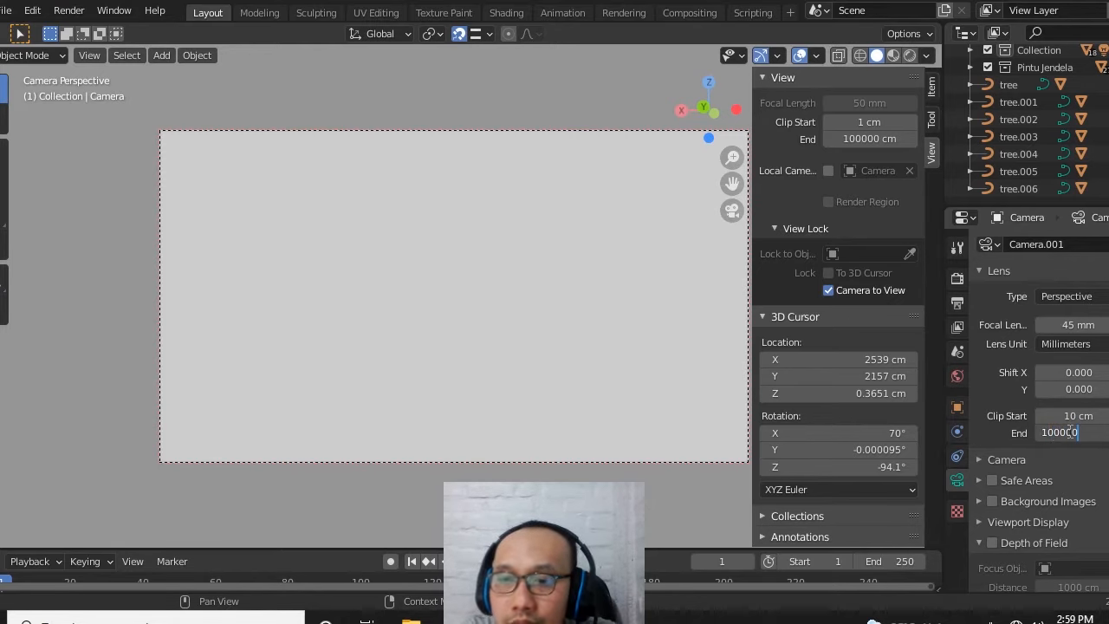
pyautogui.press('Return')
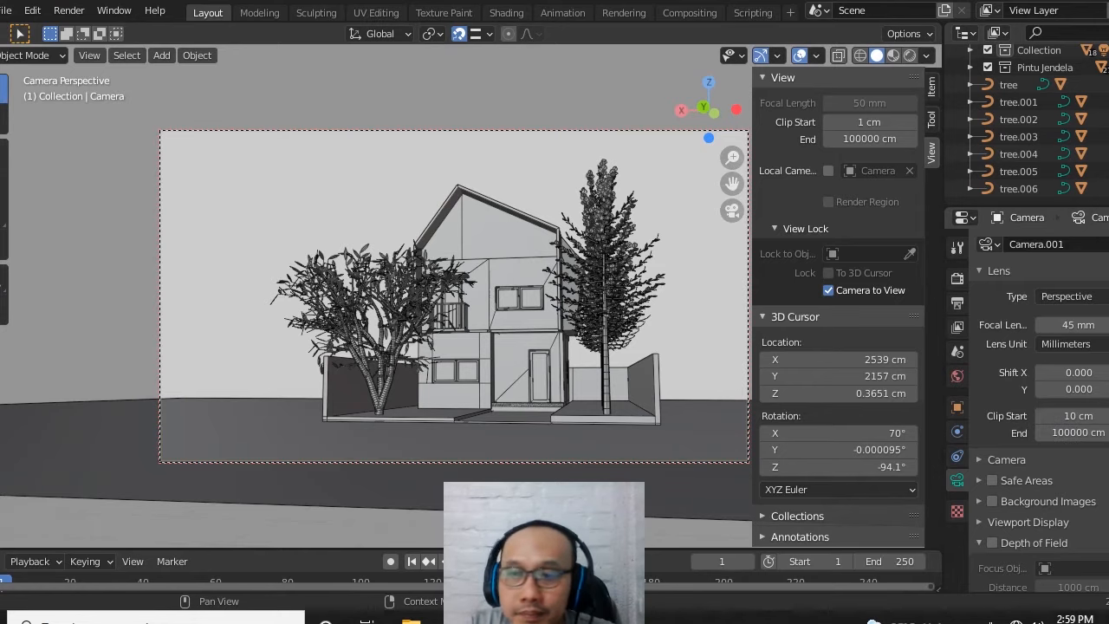
# Test the camera's clip end at 1000 cm, and return it to 100000 cm
pyautogui.click(1072, 433)
pyautogui.write('1000')
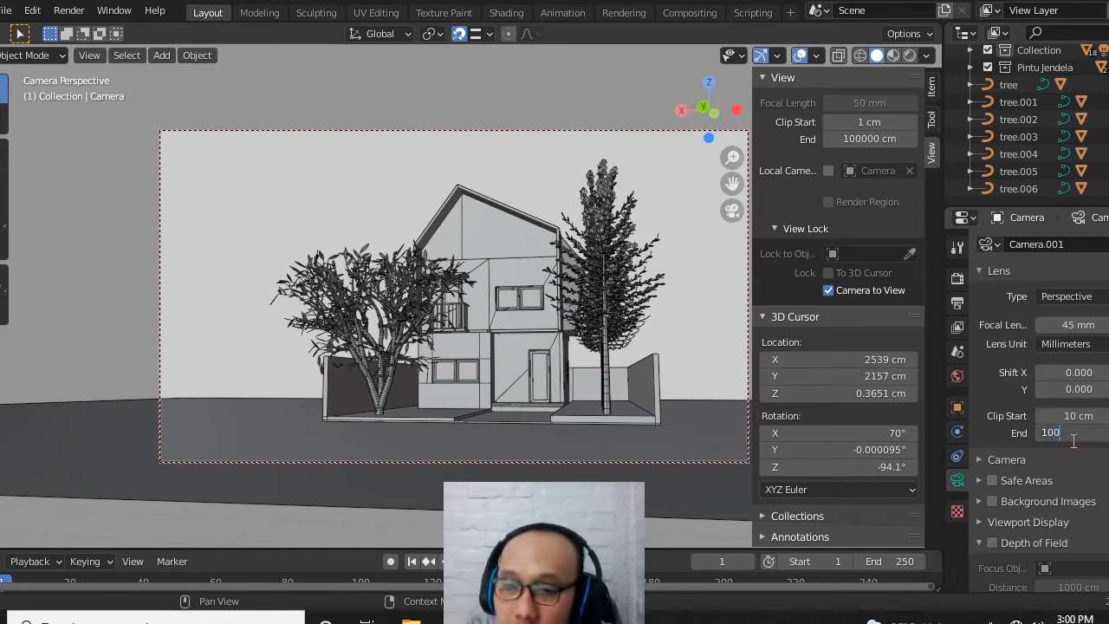
pyautogui.press('Return')
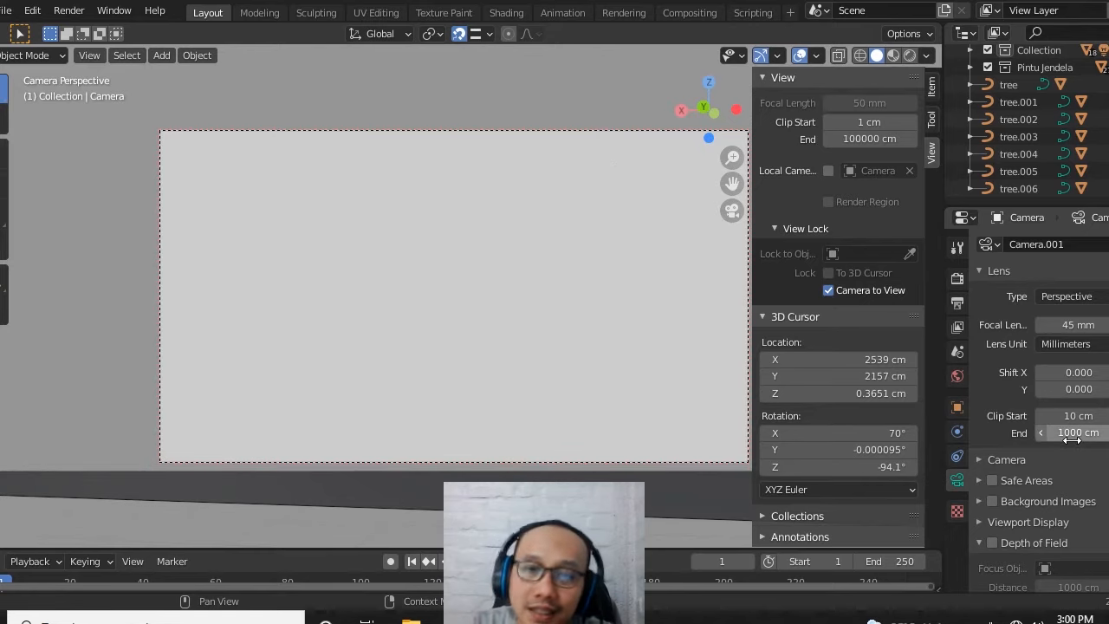
pyautogui.click(1071, 433)
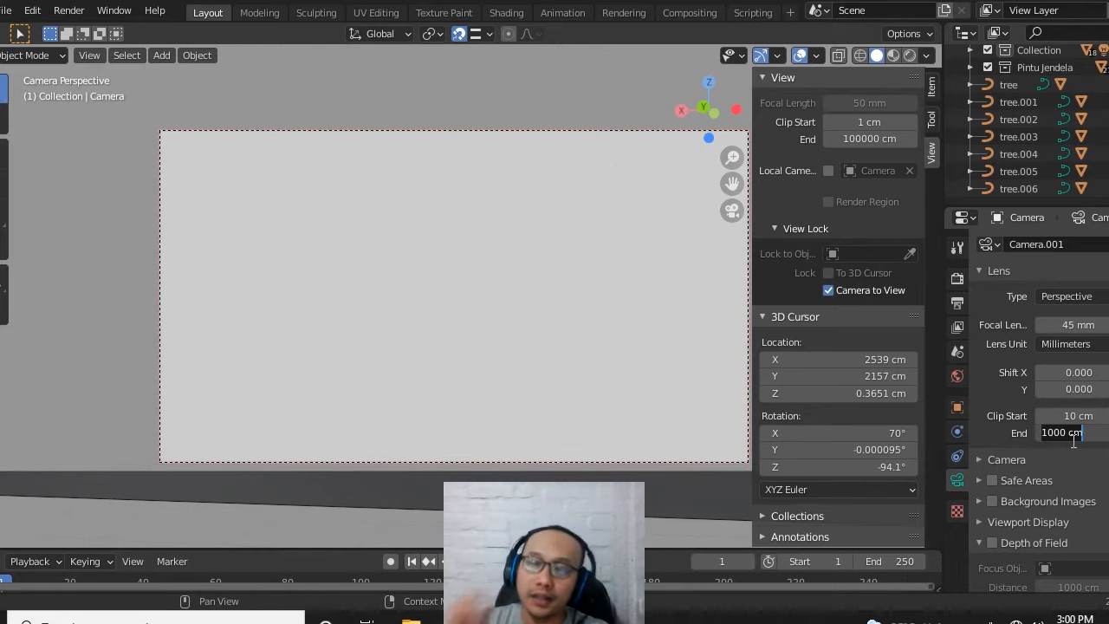
pyautogui.write('100')
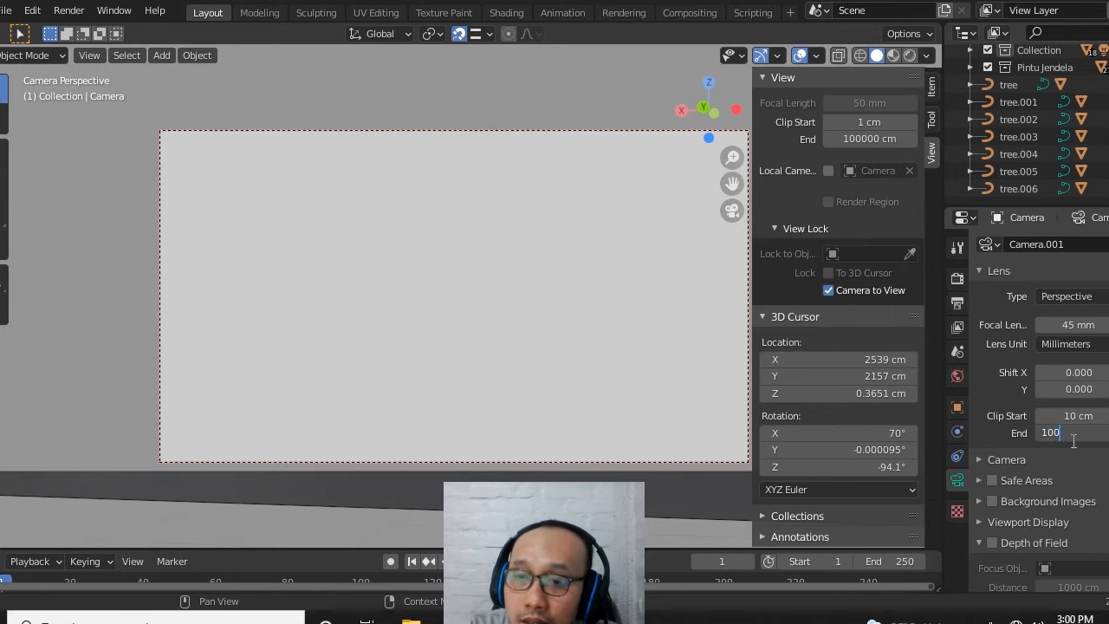
pyautogui.write('000')
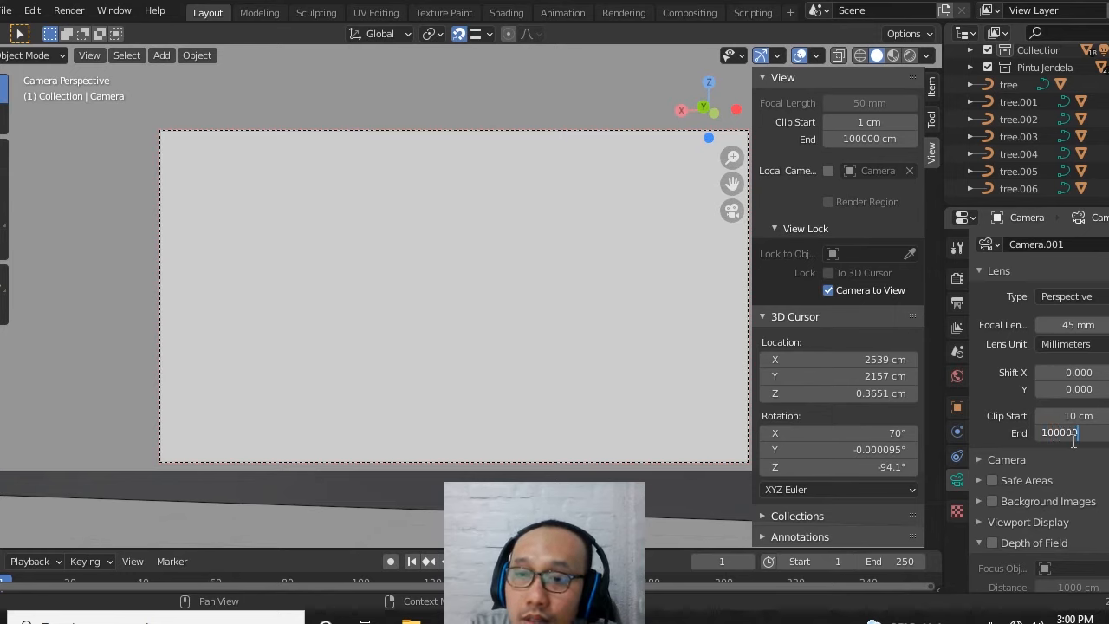
pyautogui.press('Return')
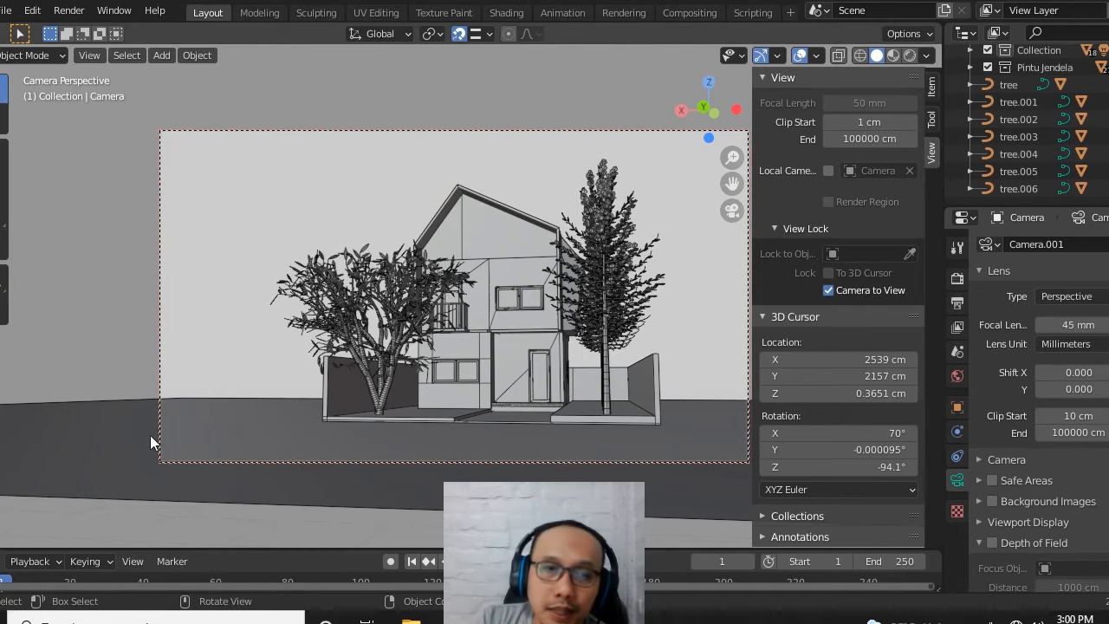
# Shift the camera's angle on the house slightly and set the render resolution to 800 × 800 px
pyautogui.moveTo(593, 366); pyautogui.dragTo(618, 368, button='middle')
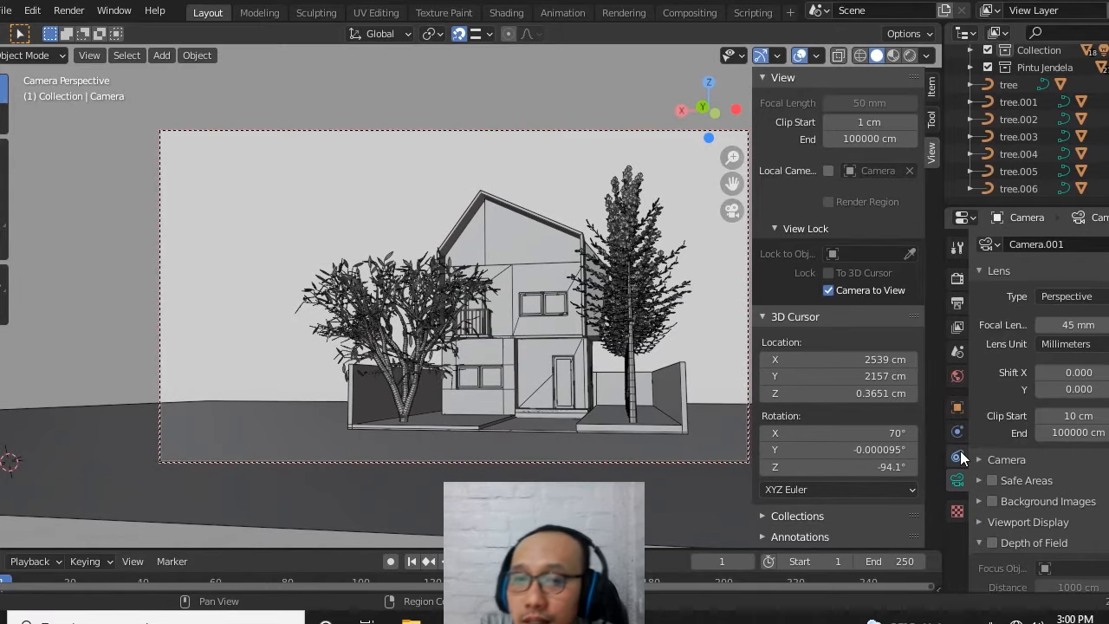
pyautogui.click(956, 301)
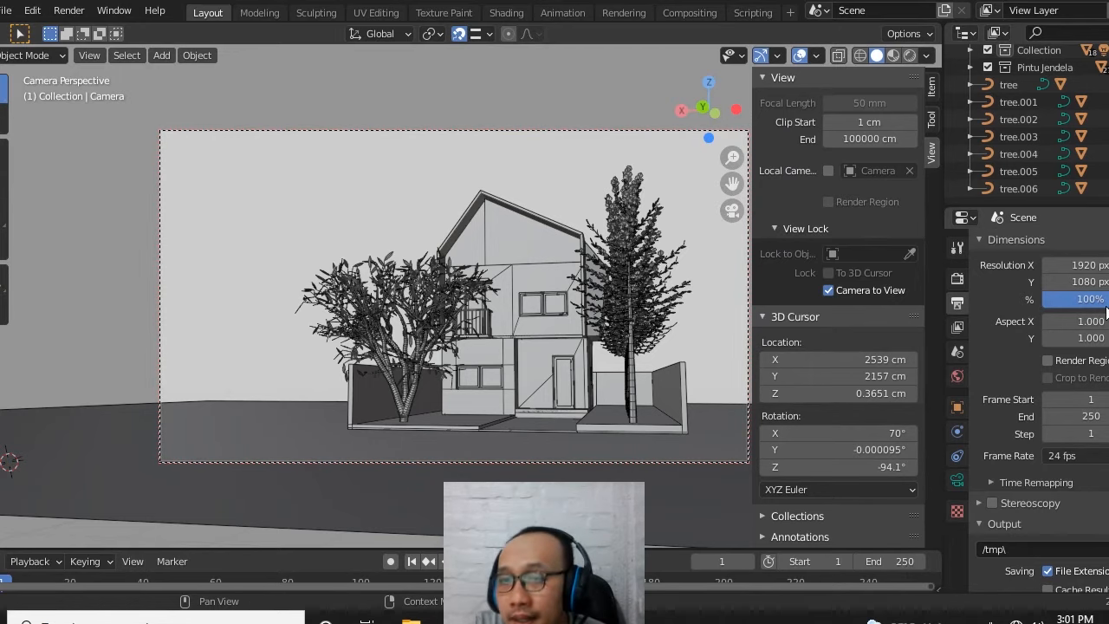
pyautogui.click(1074, 265)
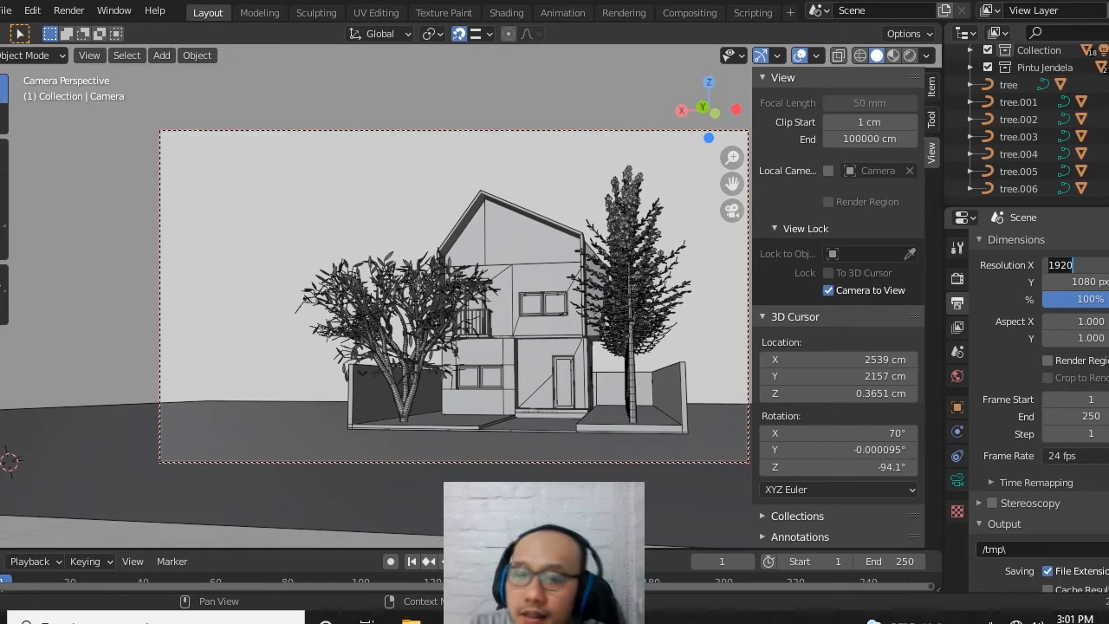
pyautogui.write('800')
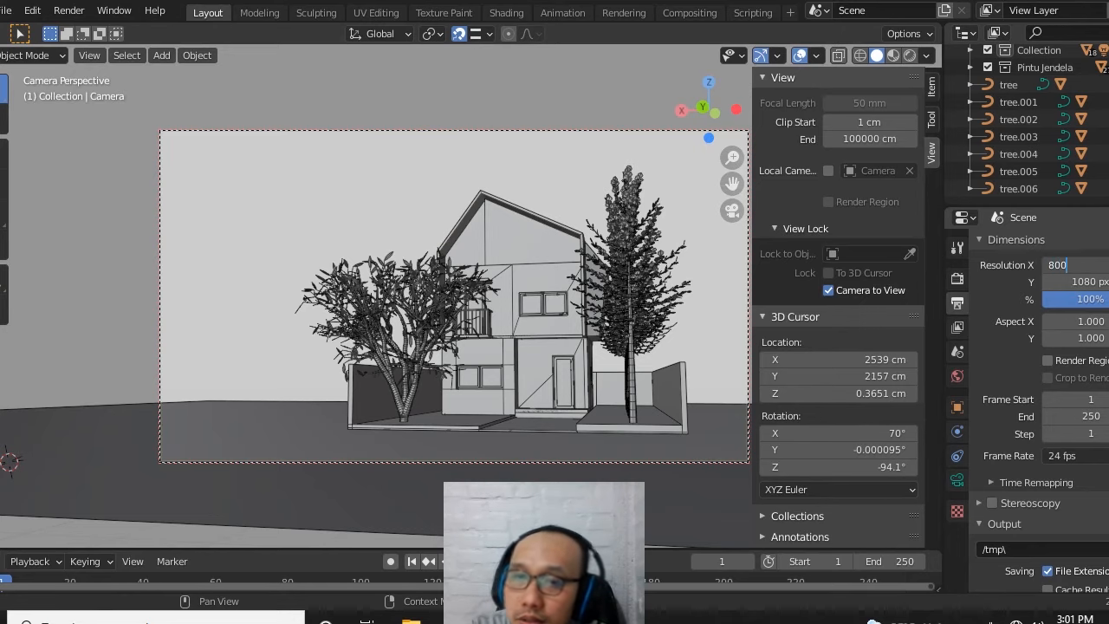
pyautogui.press('Return')
pyautogui.click(1095, 282)
pyautogui.write('800')
pyautogui.press('Return')
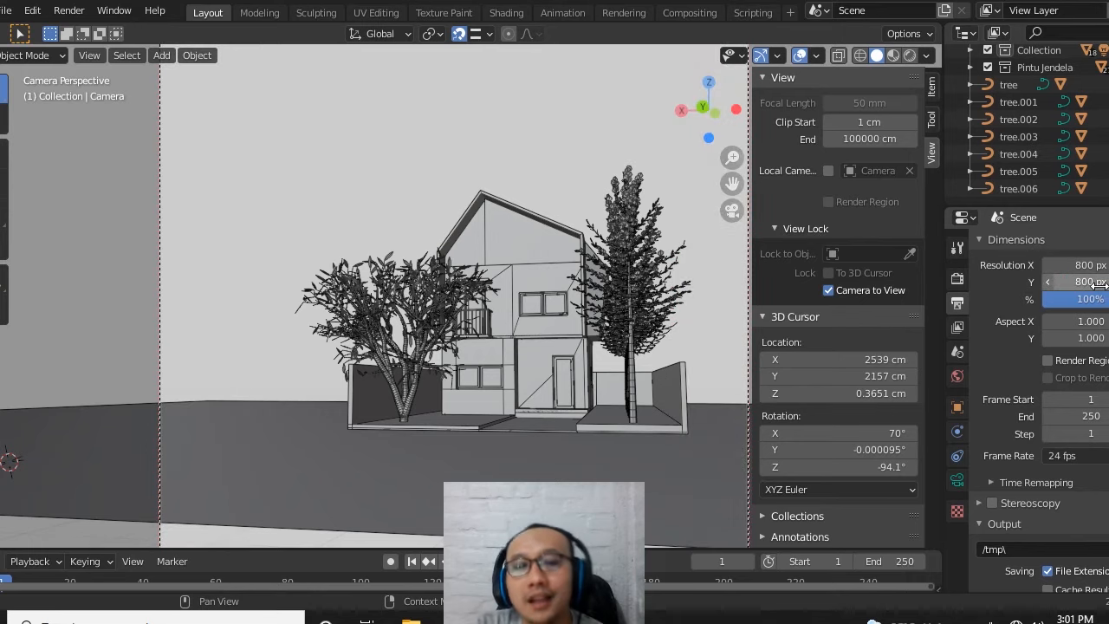
# Reframe the house and both trees closer within the square camera frame
pyautogui.keyDown('shift'); pyautogui.scroll(4, 611, 305); pyautogui.keyUp('shift')
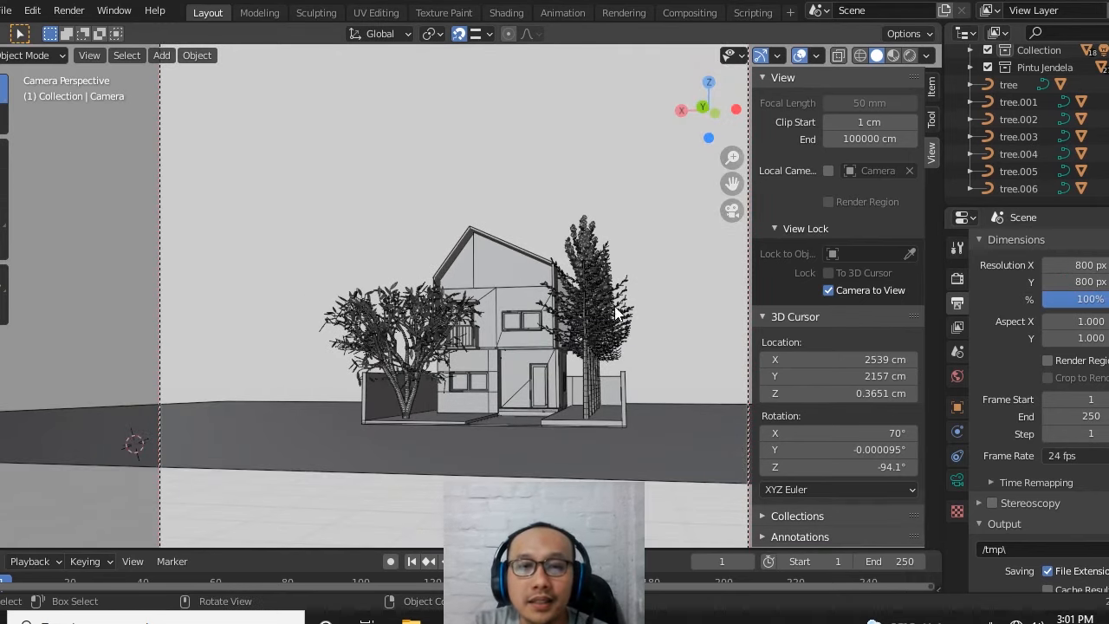
pyautogui.keyDown('shift'); pyautogui.scroll(3, 617, 301); pyautogui.keyUp('shift')
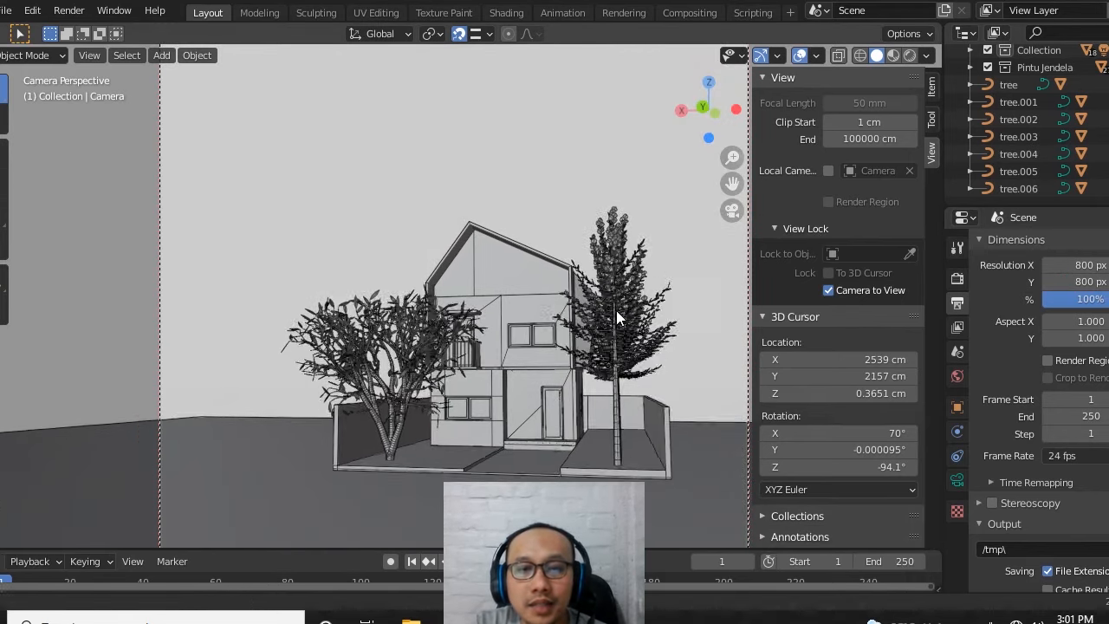
pyautogui.scroll(3, 611, 316)
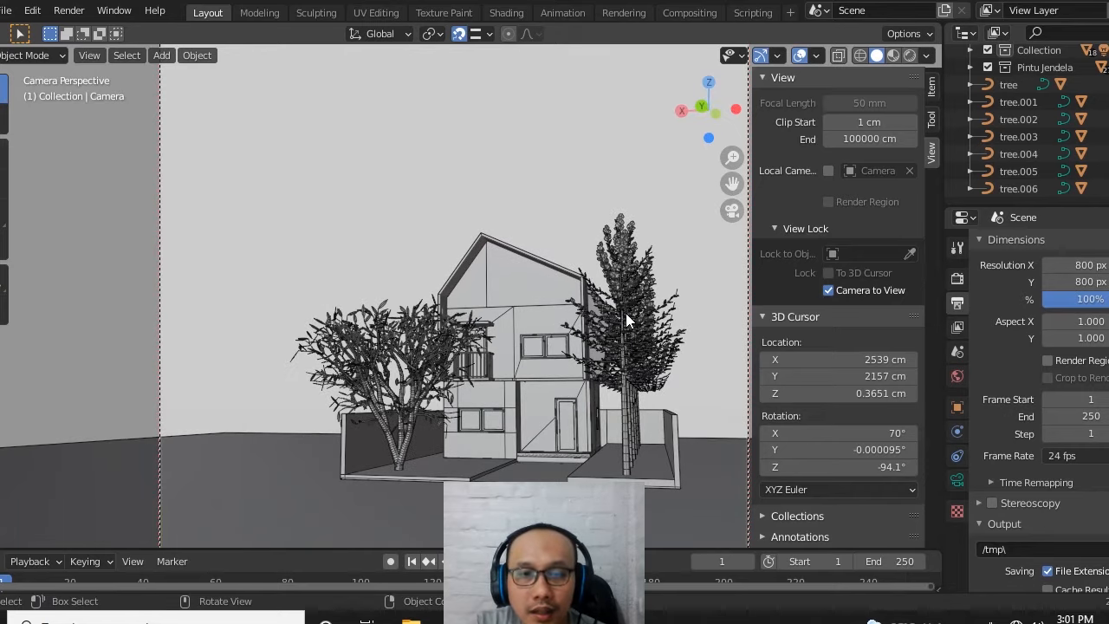
pyautogui.keyDown('shift'); pyautogui.moveTo(625, 318); pyautogui.dragTo(603, 284, button='middle'); pyautogui.keyUp('shift')
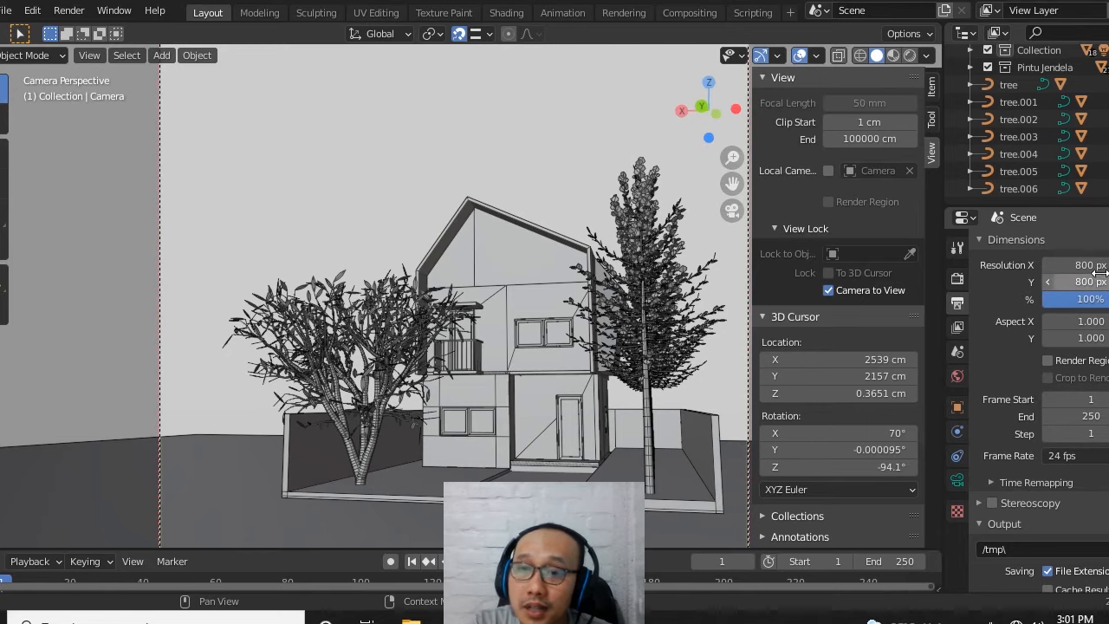
# Set the render resolution to 1500 × 1200 px and reframe the camera with the house and trees smaller in the frame
pyautogui.click(1073, 265)
pyautogui.write('1')
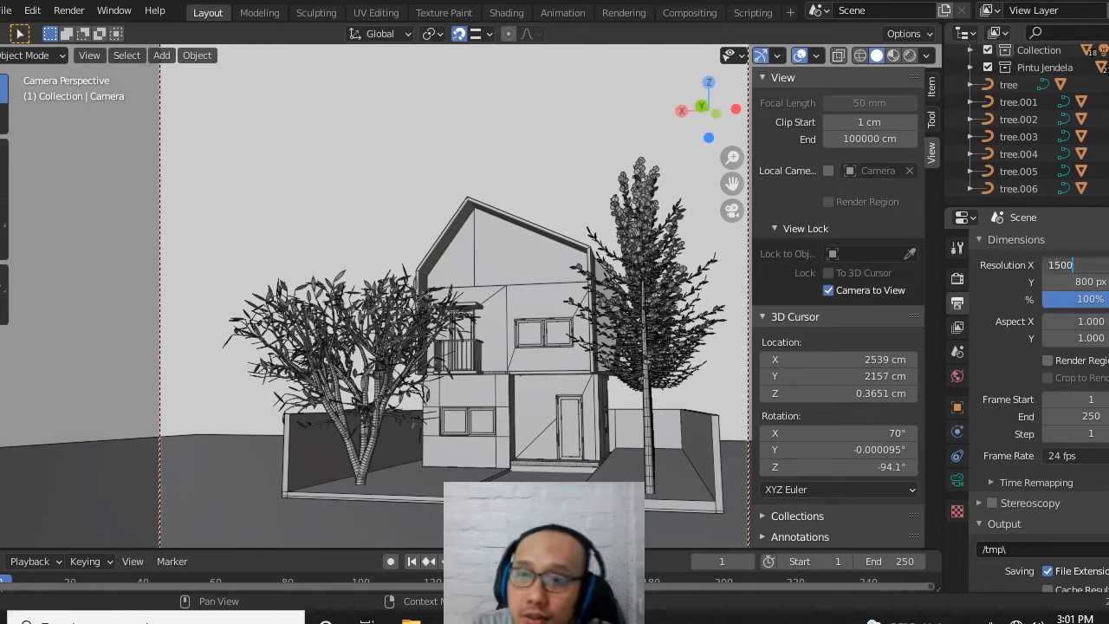
pyautogui.write('500')
pyautogui.press('Return')
pyautogui.click(1097, 282)
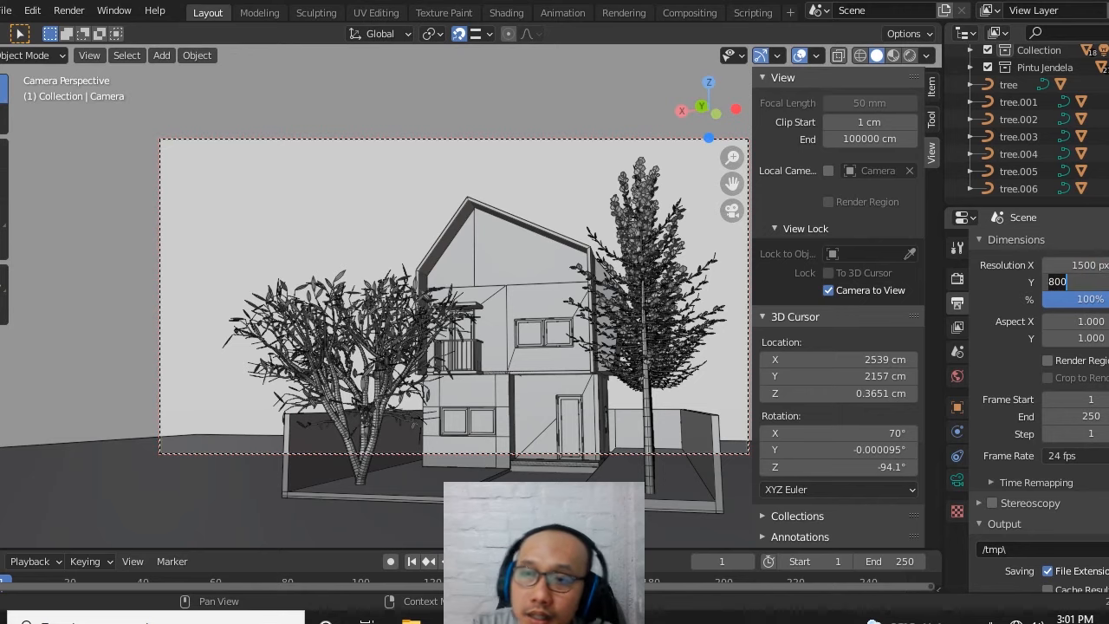
pyautogui.write('1200')
pyautogui.press('Return')
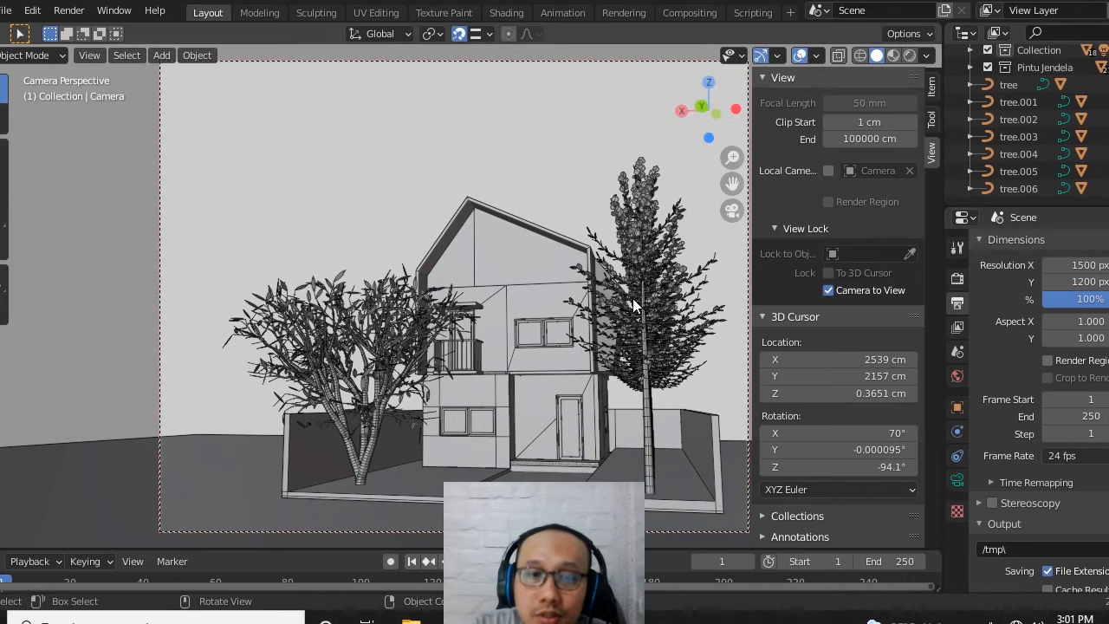
pyautogui.keyDown('shift'); pyautogui.moveTo(573, 260); pyautogui.dragTo(611, 277, button='middle'); pyautogui.keyUp('shift')
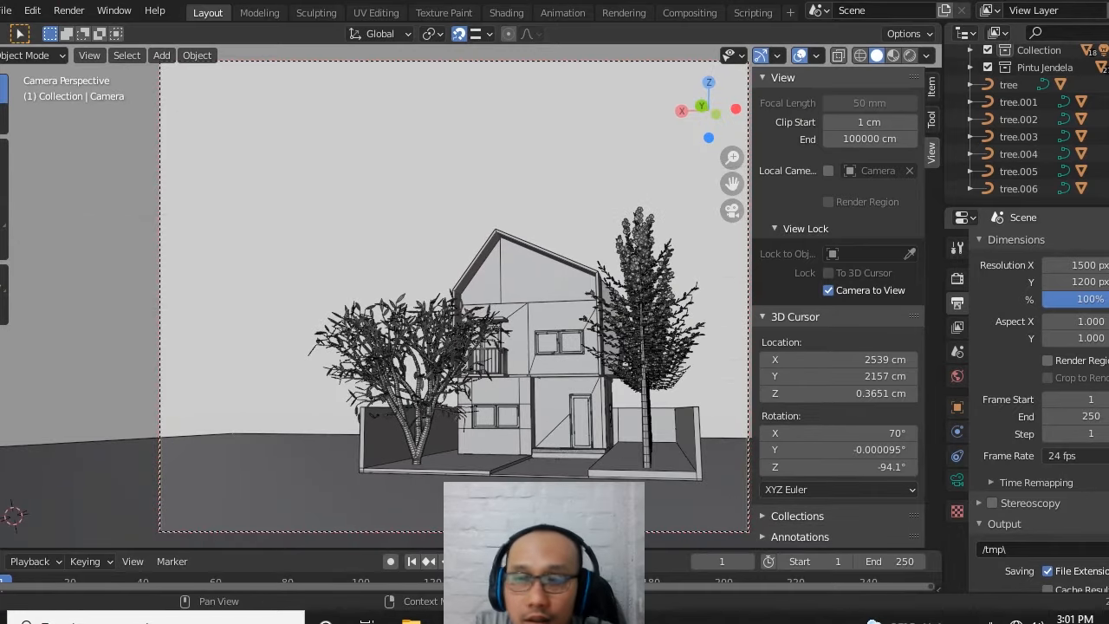
# Set the vertical render resolution to 800 px
pyautogui.click(1097, 282)
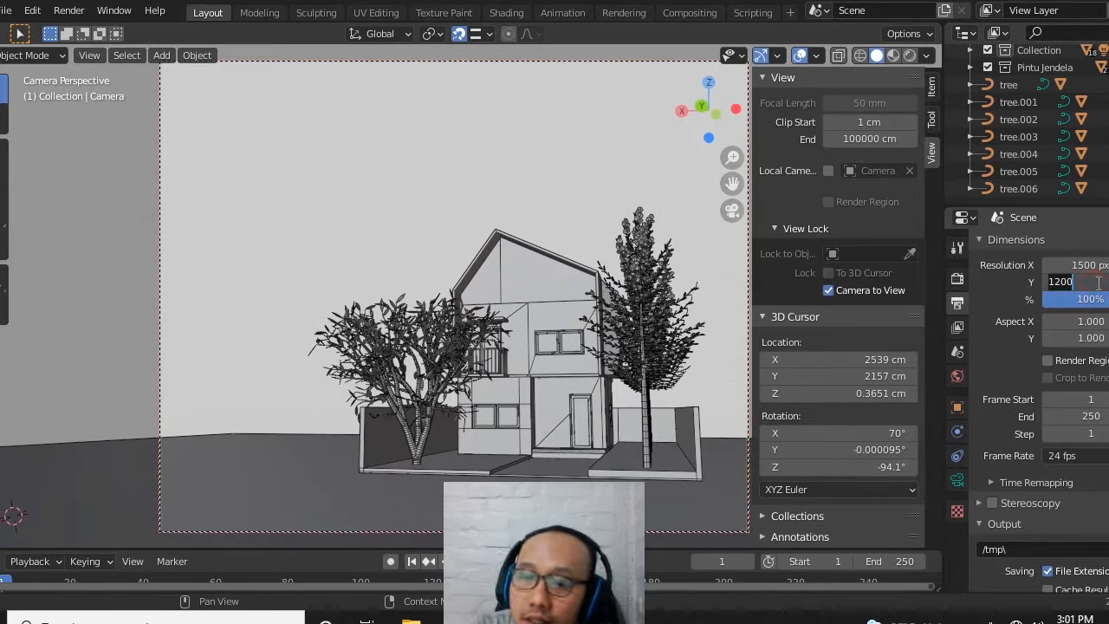
pyautogui.write('800')
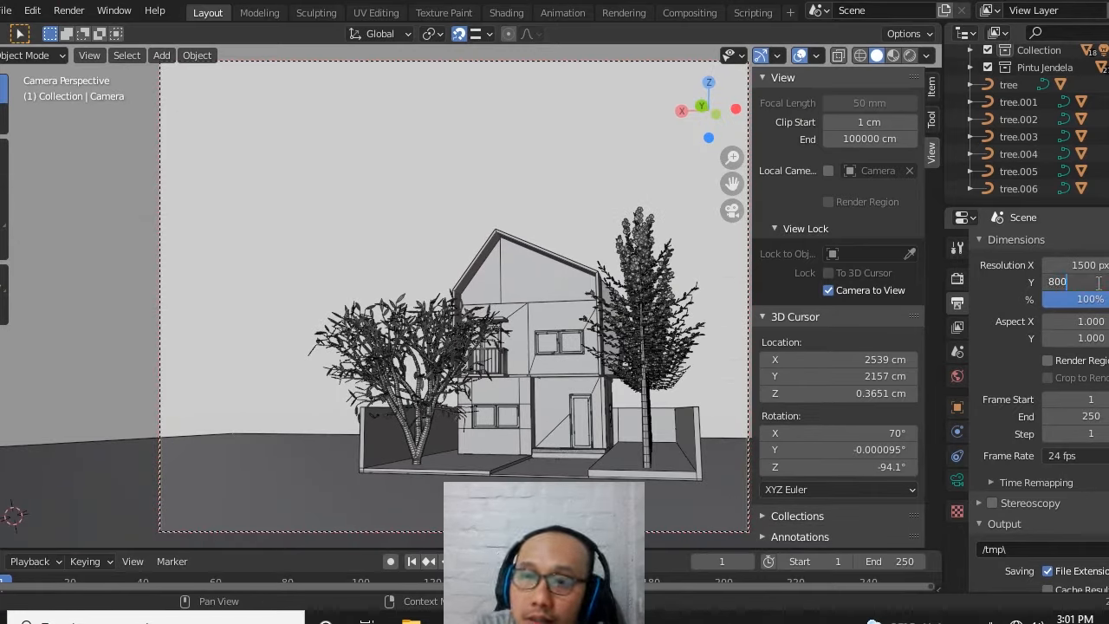
pyautogui.press('Return')
# Reframe the camera so the house, both trees and the yard walls fit fully inside the wide frame
pyautogui.keyDown('shift'); pyautogui.moveTo(648, 287); pyautogui.dragTo(641, 319, button='middle'); pyautogui.keyUp('shift')
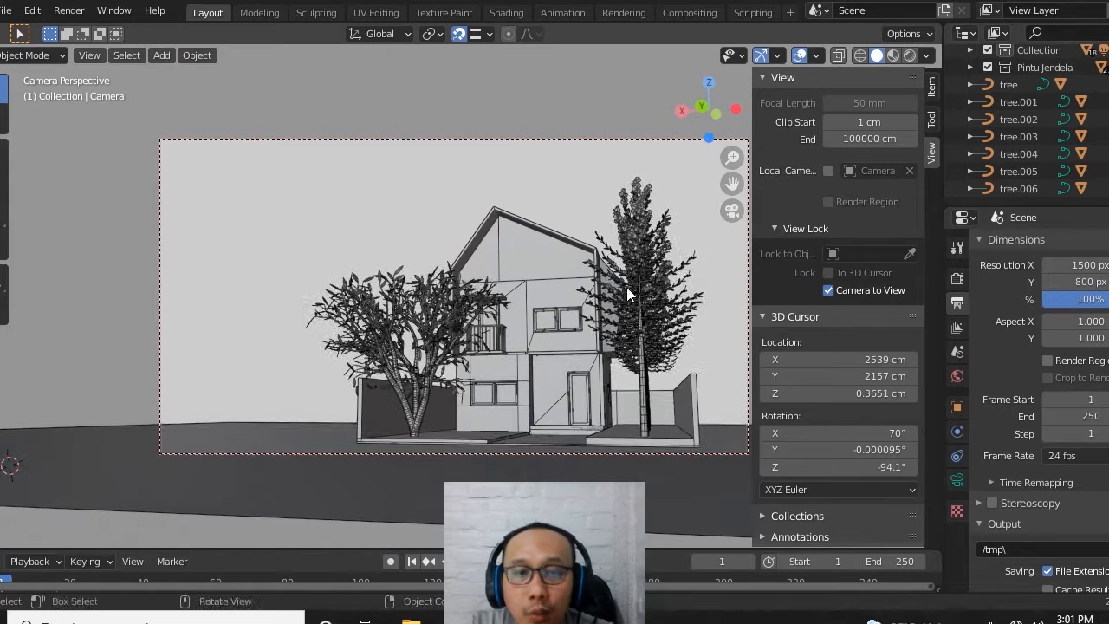
pyautogui.scroll(-1, 626, 292)
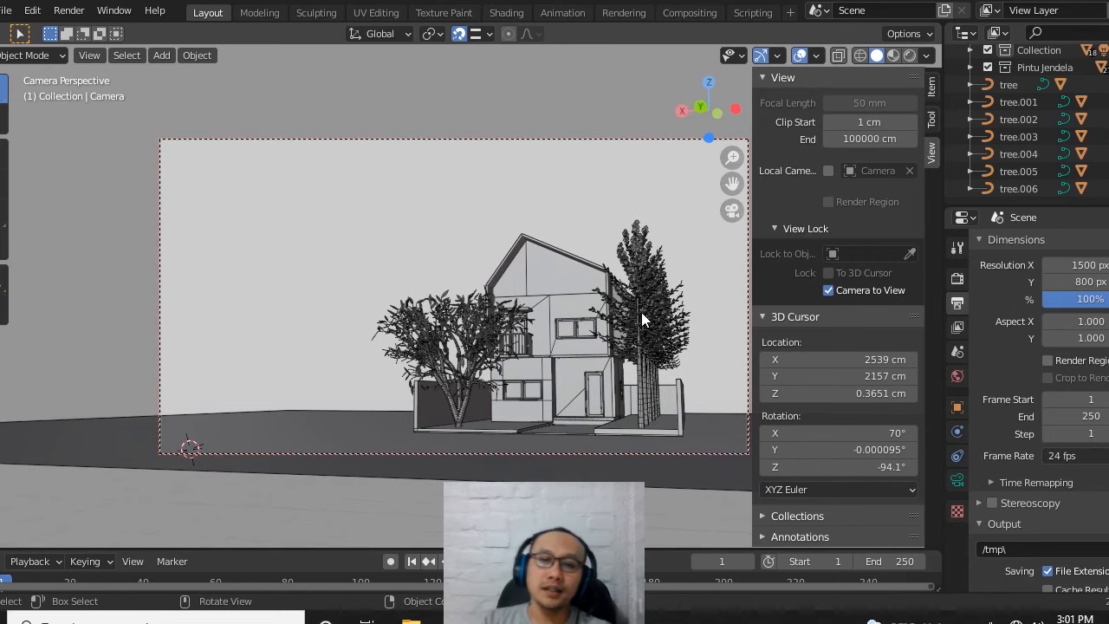
pyautogui.scroll(1, 618, 363)
pyautogui.keyDown('shift'); pyautogui.moveTo(617, 366); pyautogui.dragTo(584, 346, button='middle'); pyautogui.keyUp('shift')
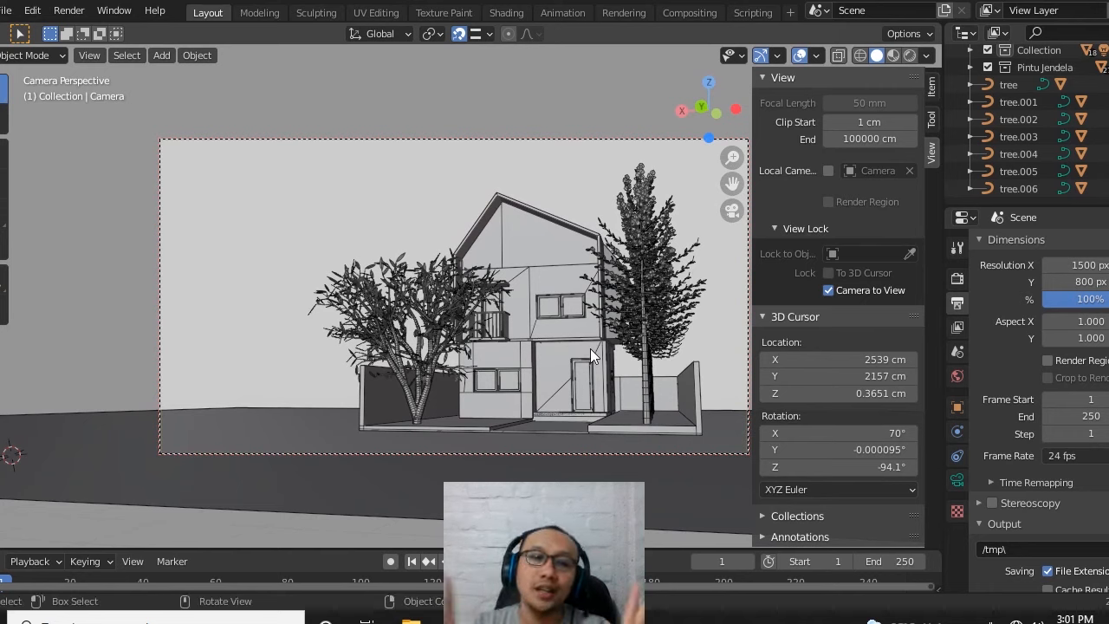